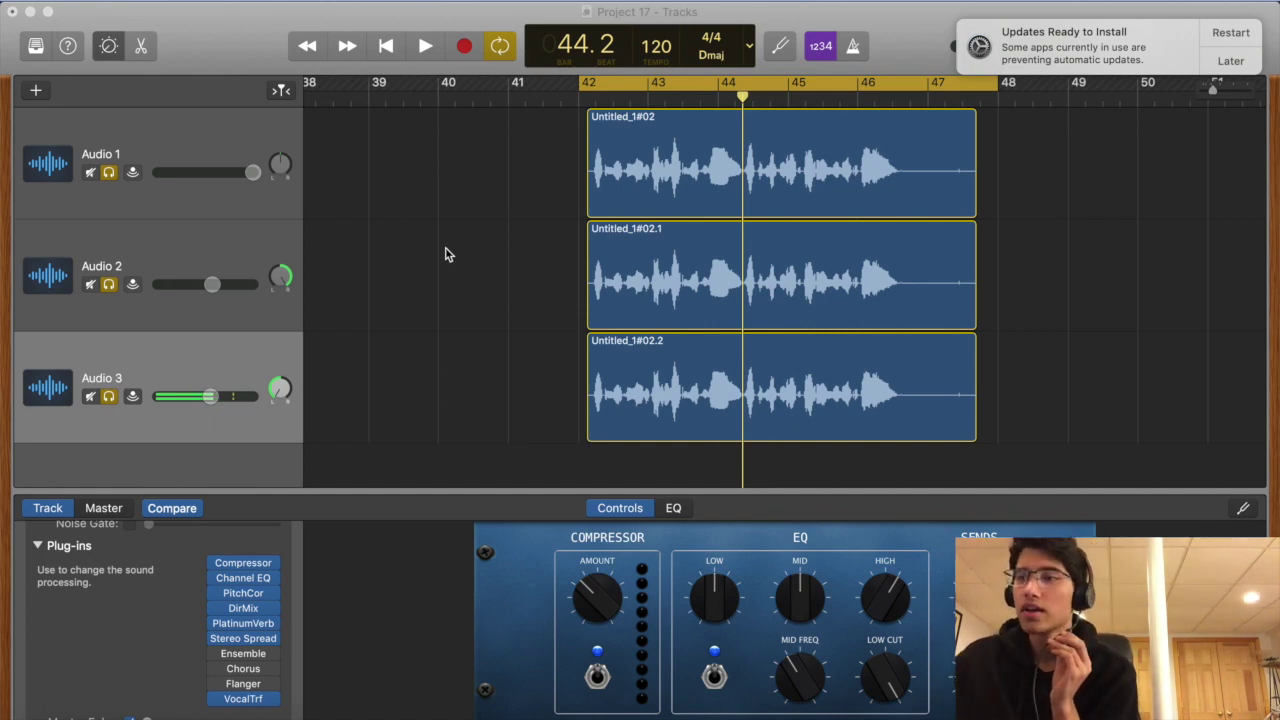
Step: Turn off the Chorus plug-in on the Audio 1 track
{"action": "scroll", "coordinate": [447, 255], "scroll_direction": "left", "scroll_amount": 7}
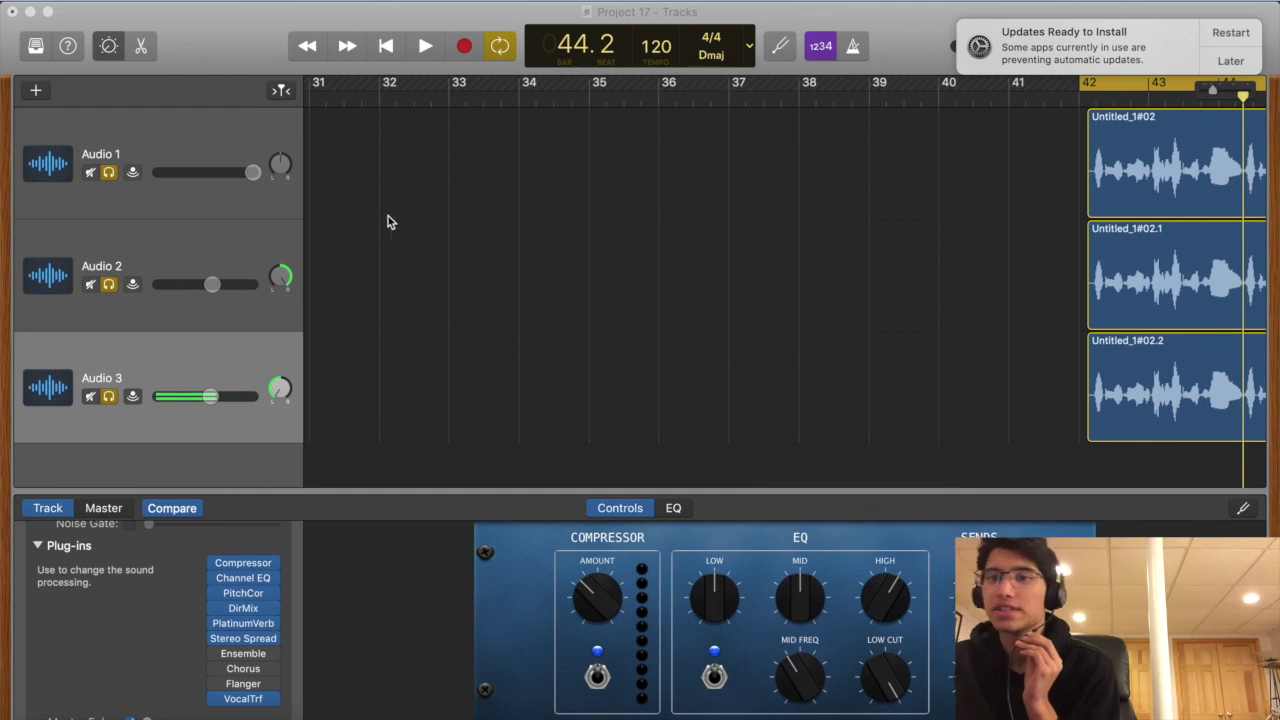
{"action": "left_click", "coordinate": [245, 139]}
{"action": "scroll", "coordinate": [584, 257], "scroll_direction": "right", "scroll_amount": 3}
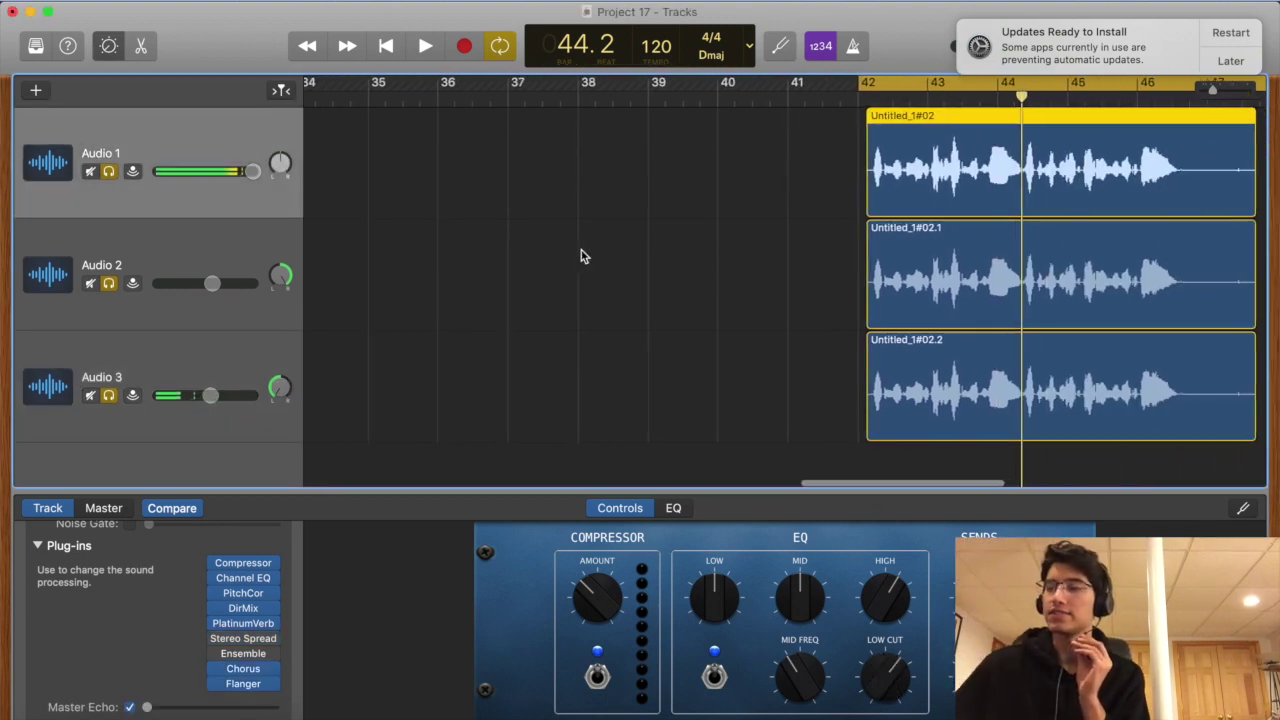
{"action": "scroll", "coordinate": [584, 257], "scroll_direction": "right", "scroll_amount": 1}
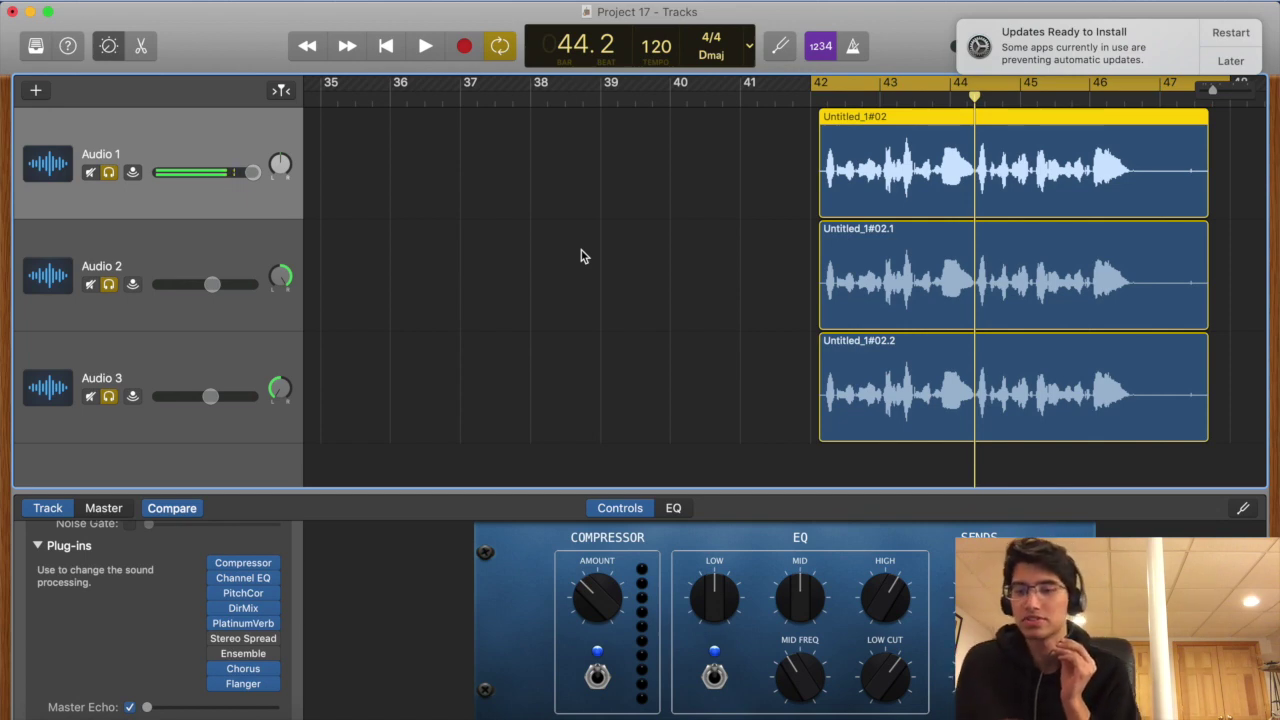
{"action": "mouse_move", "coordinate": [216, 670]}
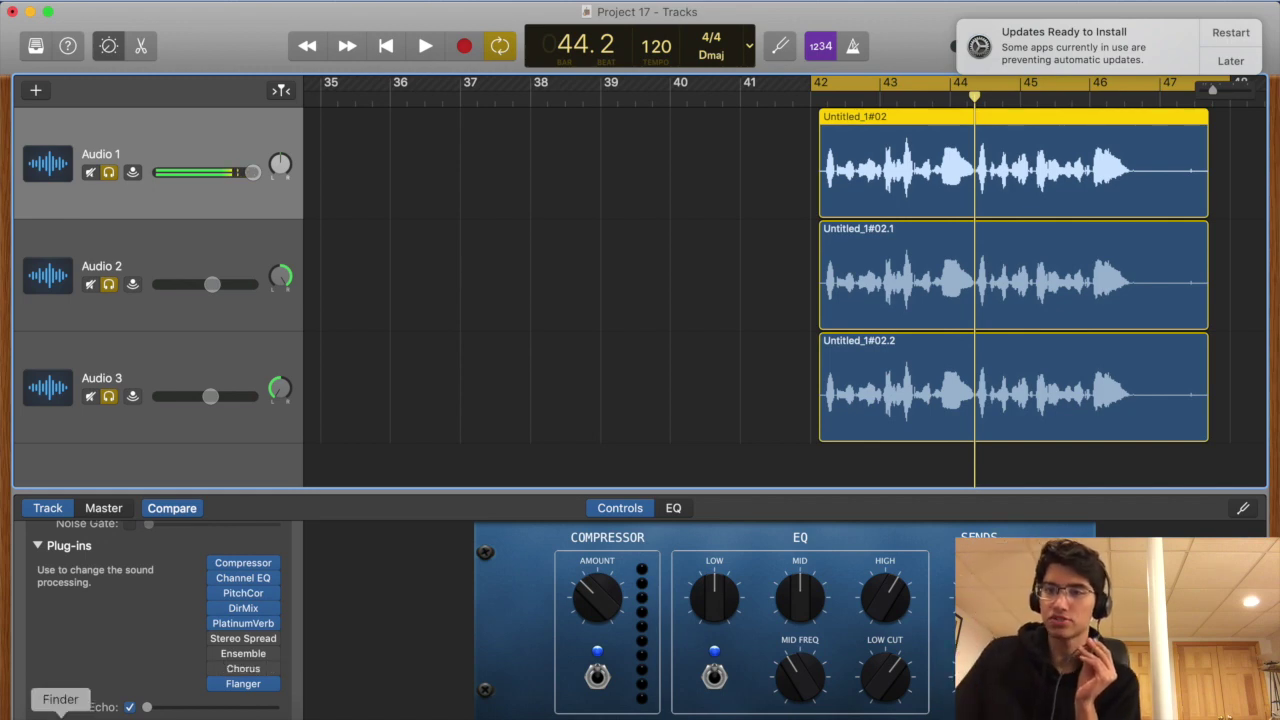
Step: Compare the plug-in chains of the Audio 2 and Audio 3 tracks with that of Audio 1
{"action": "left_click", "coordinate": [198, 243]}
{"action": "left_click", "coordinate": [152, 347]}
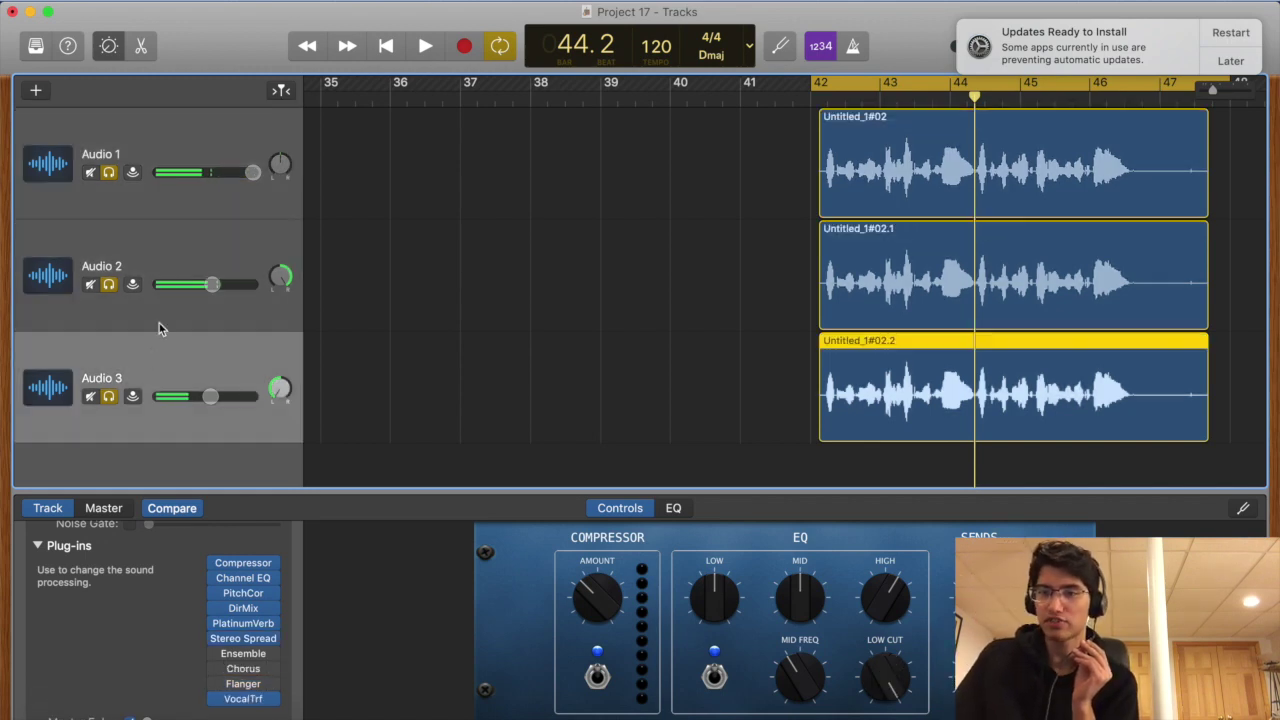
{"action": "left_click", "coordinate": [163, 133]}
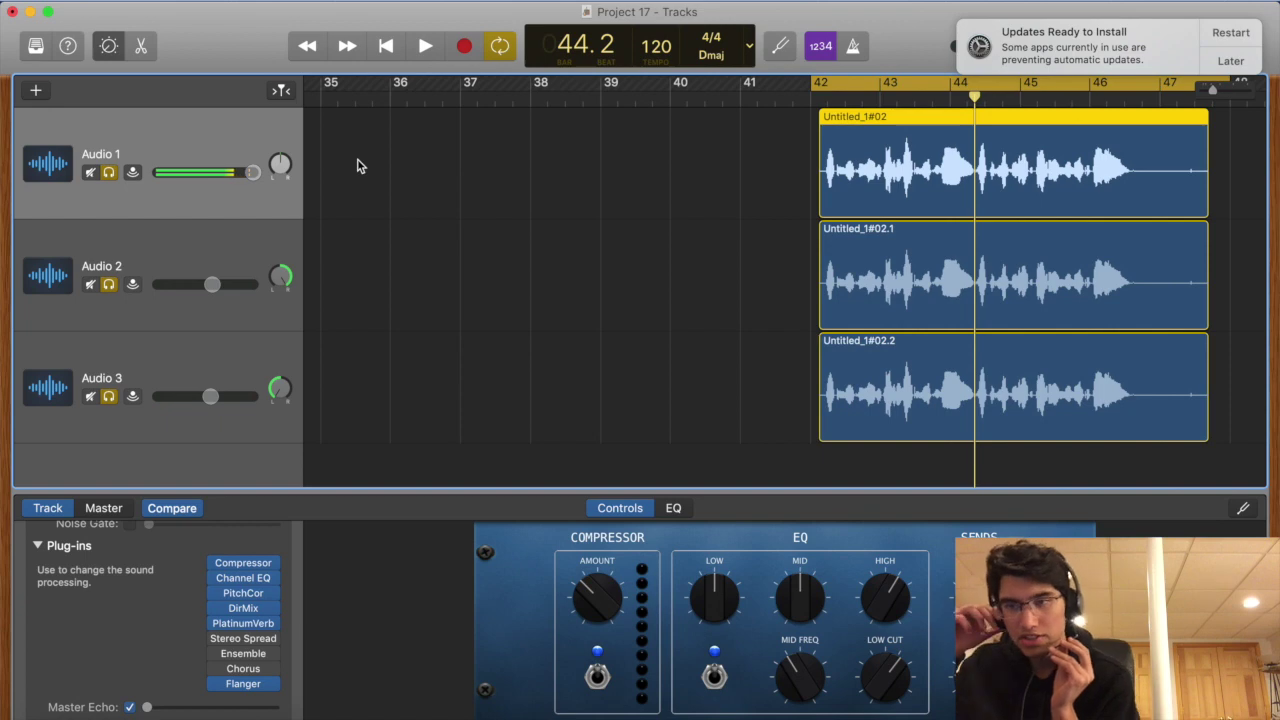
Step: Examine the Channel EQ curve on Audio 1 and close its window
{"action": "mouse_move", "coordinate": [255, 566]}
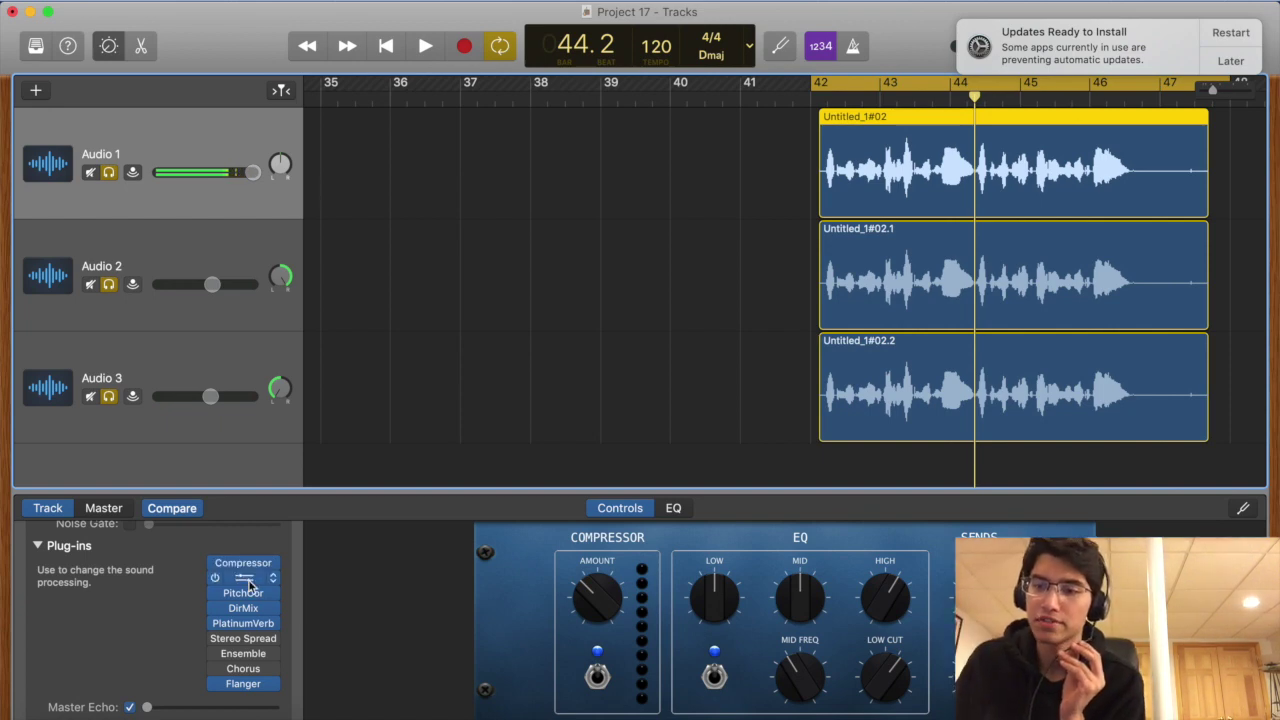
{"action": "left_click", "coordinate": [250, 582]}
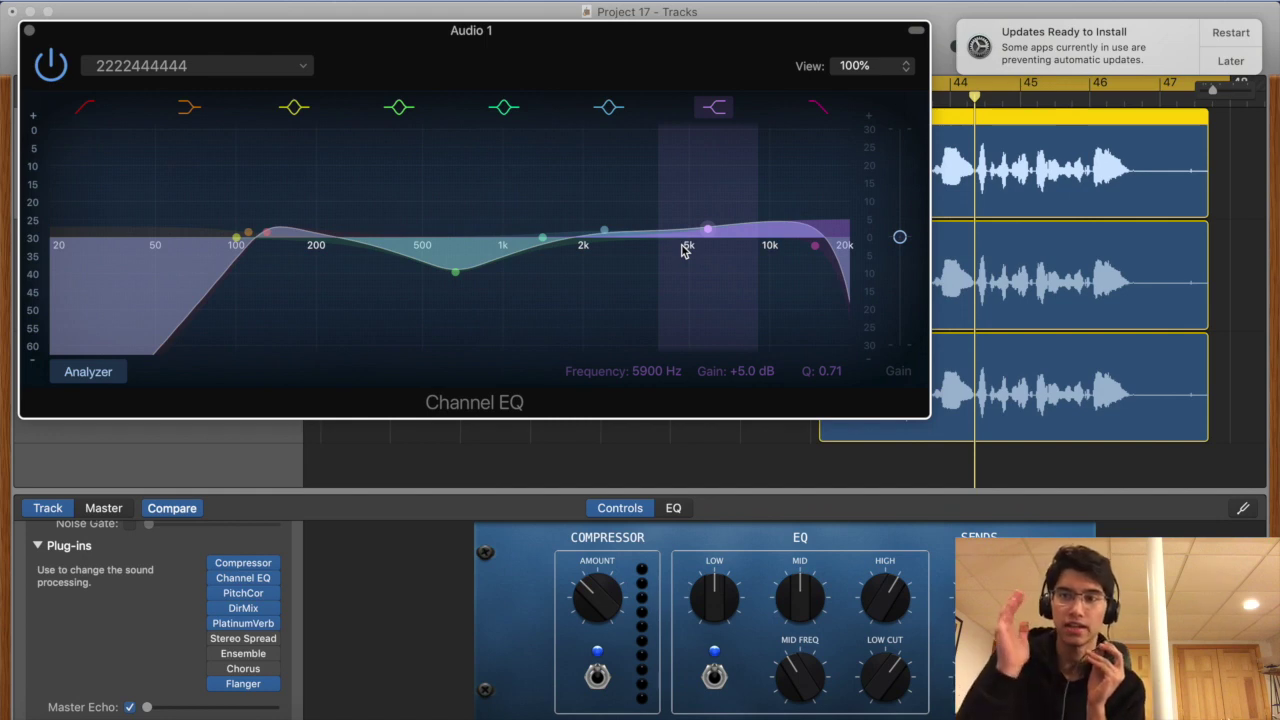
{"action": "left_click", "coordinate": [29, 31]}
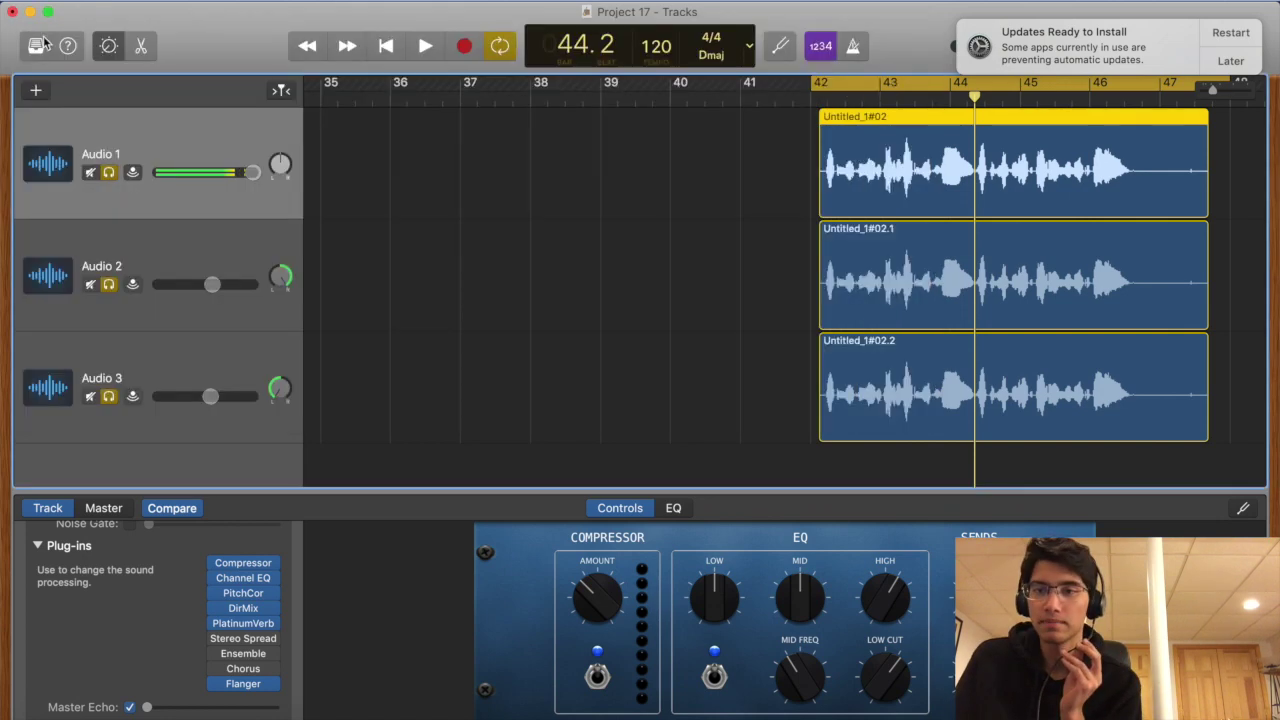
Step: Set the Compressor's attack on Audio 1 to 86 ms and close its window
{"action": "left_click", "coordinate": [248, 565]}
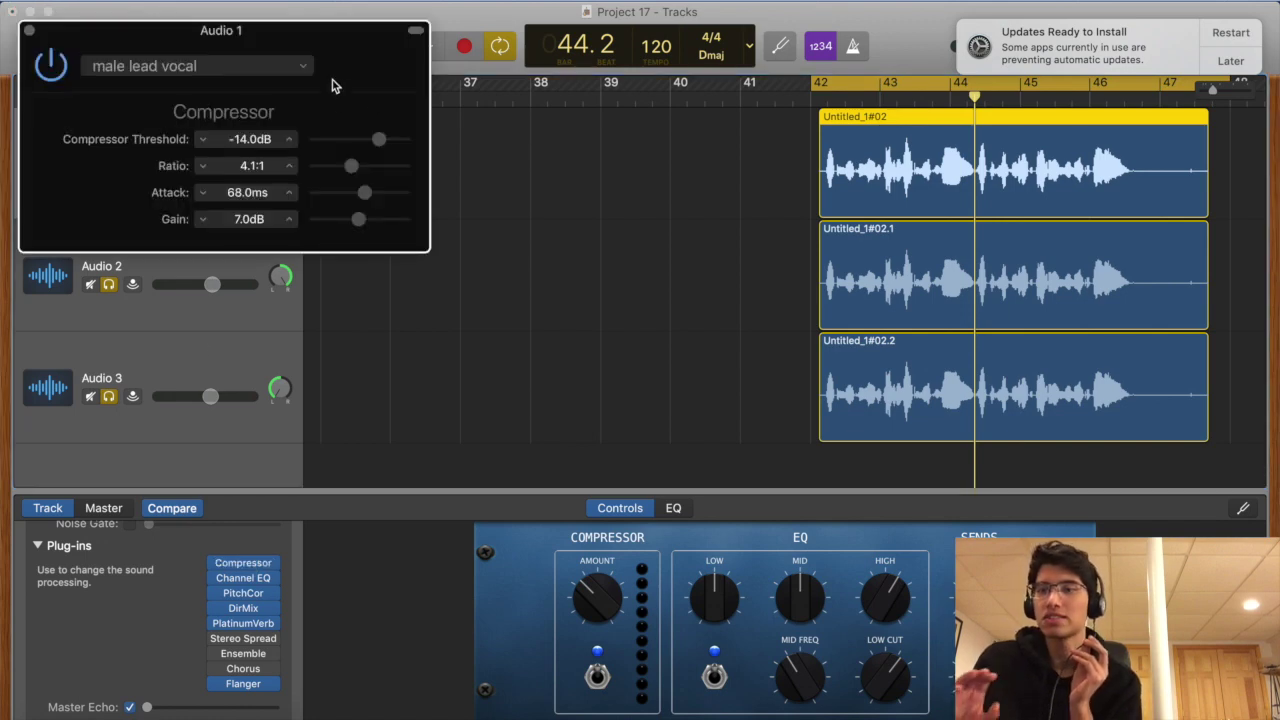
{"action": "left_click_drag", "start_coordinate": [364, 195], "coordinate": [370, 199]}
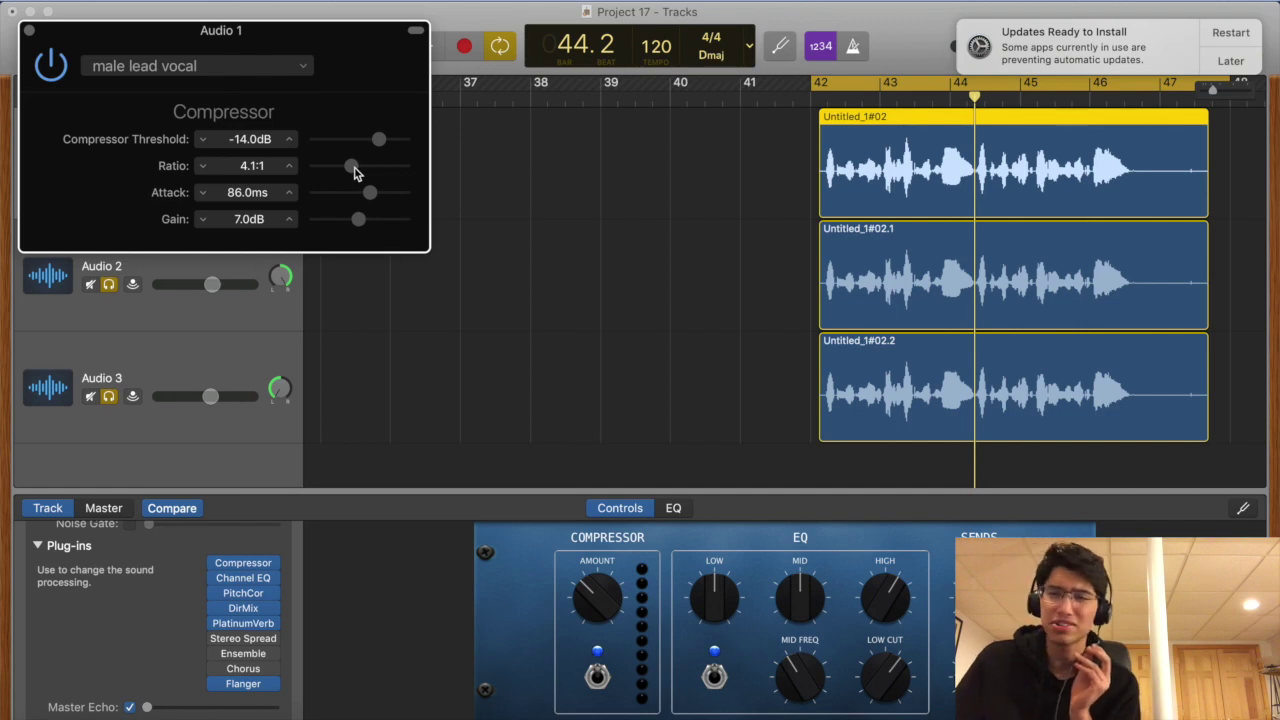
{"action": "left_click", "coordinate": [28, 31]}
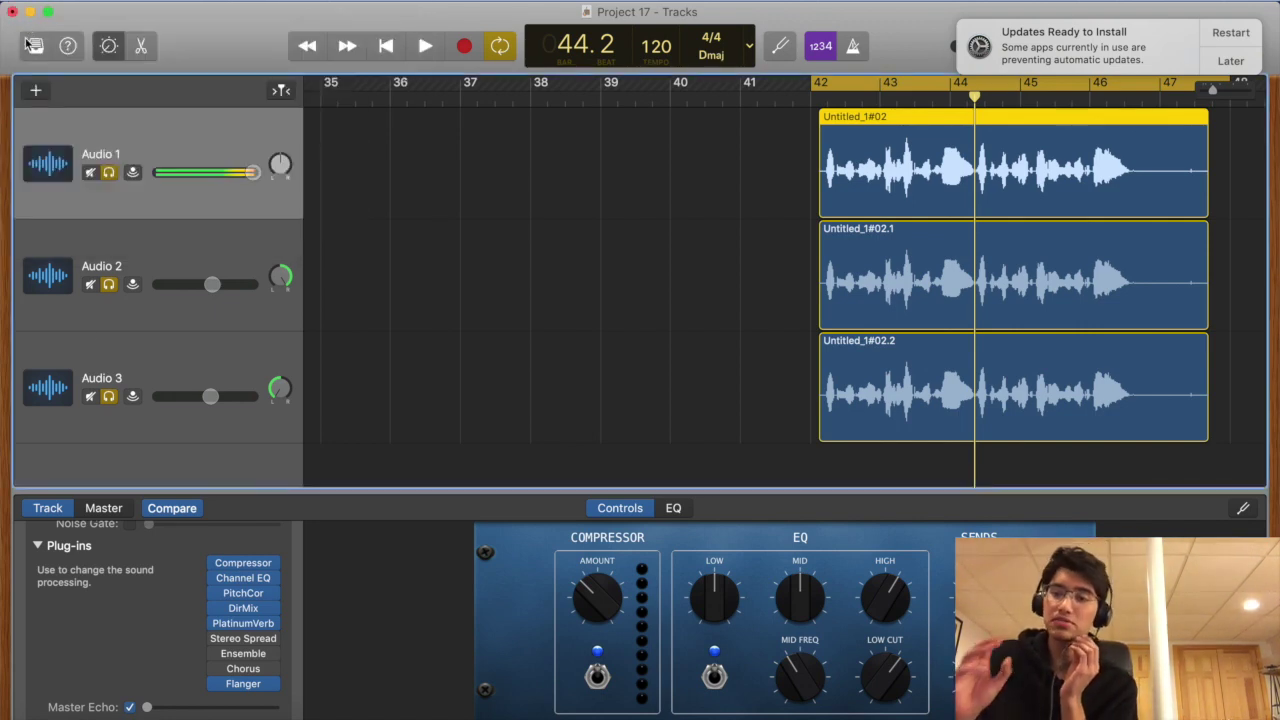
Step: Check the Pitch Correction, Limit to Key and Enable Flex settings of Audio 1 and return to its plug-ins
{"action": "left_click", "coordinate": [143, 44]}
{"action": "left_click", "coordinate": [77, 590]}
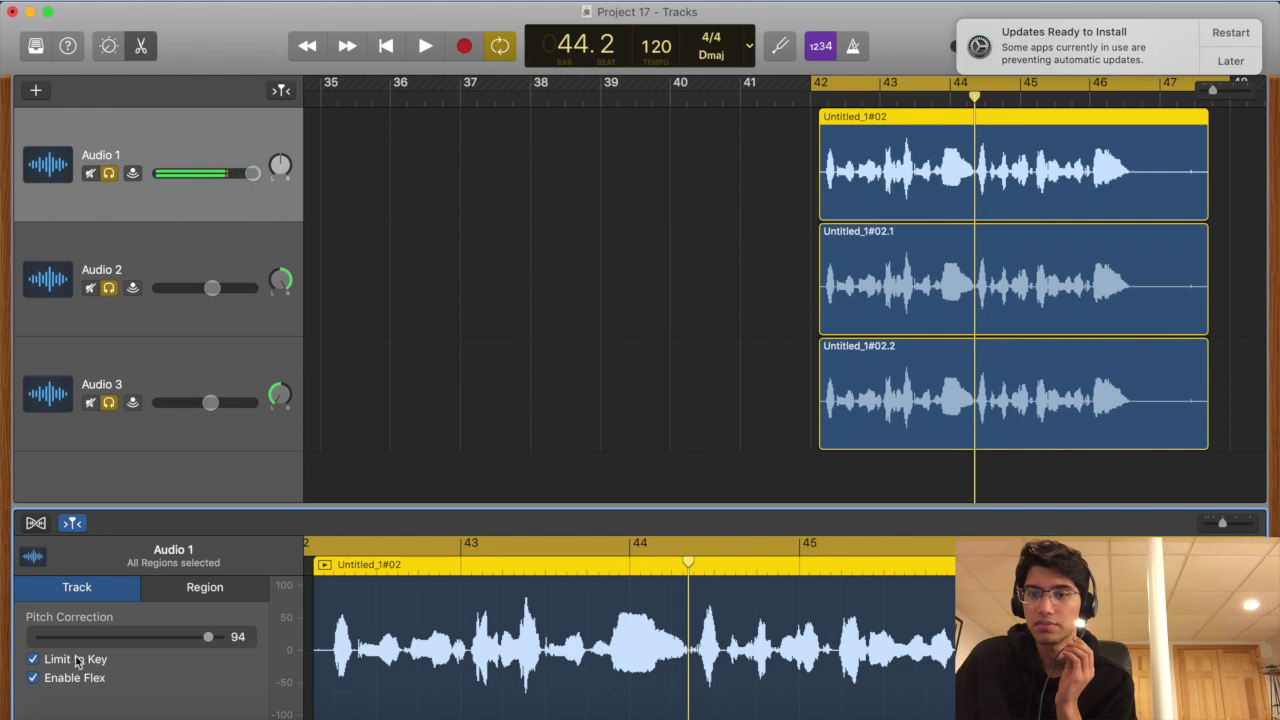
{"action": "left_click", "coordinate": [109, 45]}
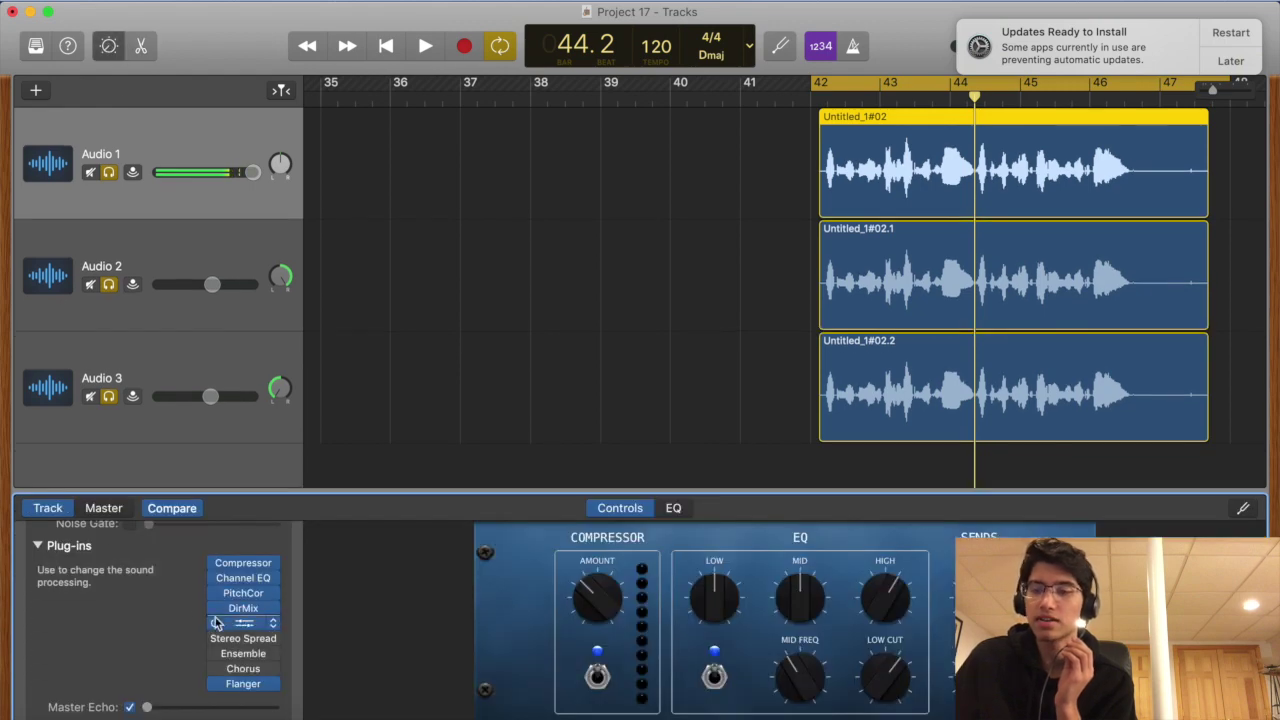
Step: Look up the imaging plug-ins available for an empty slot on Audio 1 and examine its Direction Mixer settings
{"action": "left_click", "coordinate": [214, 684]}
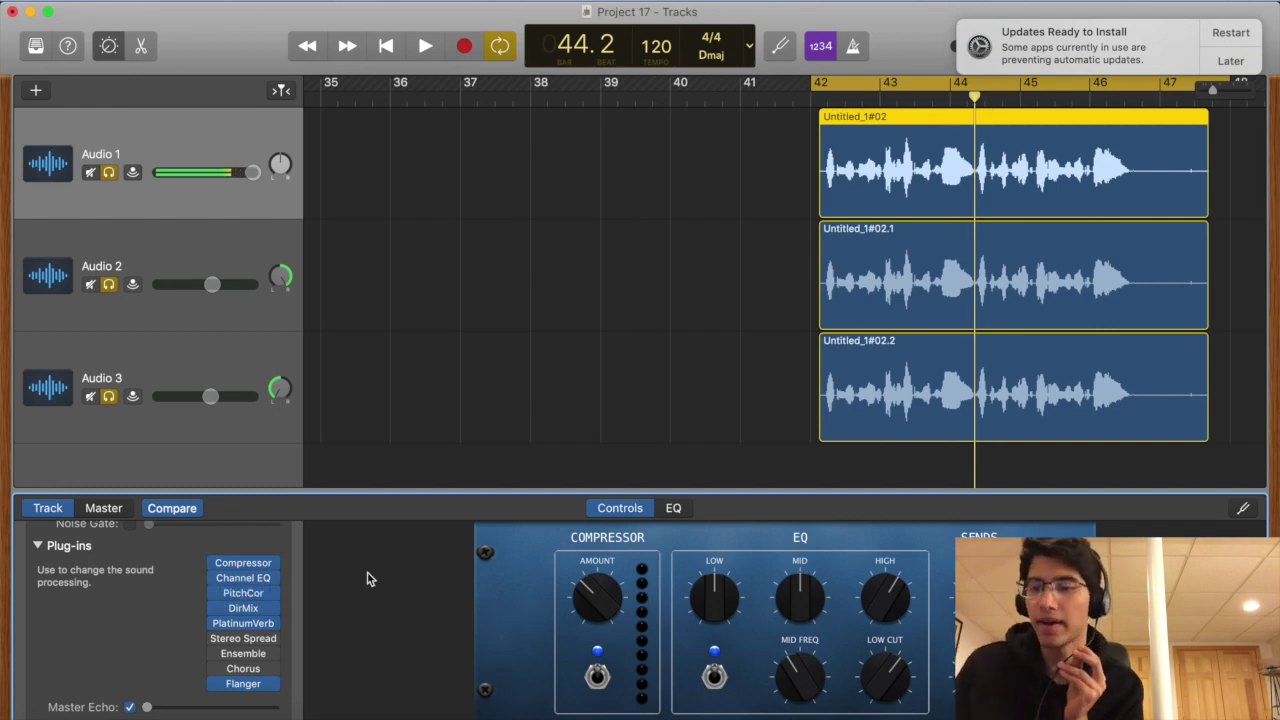
{"action": "mouse_move", "coordinate": [250, 624]}
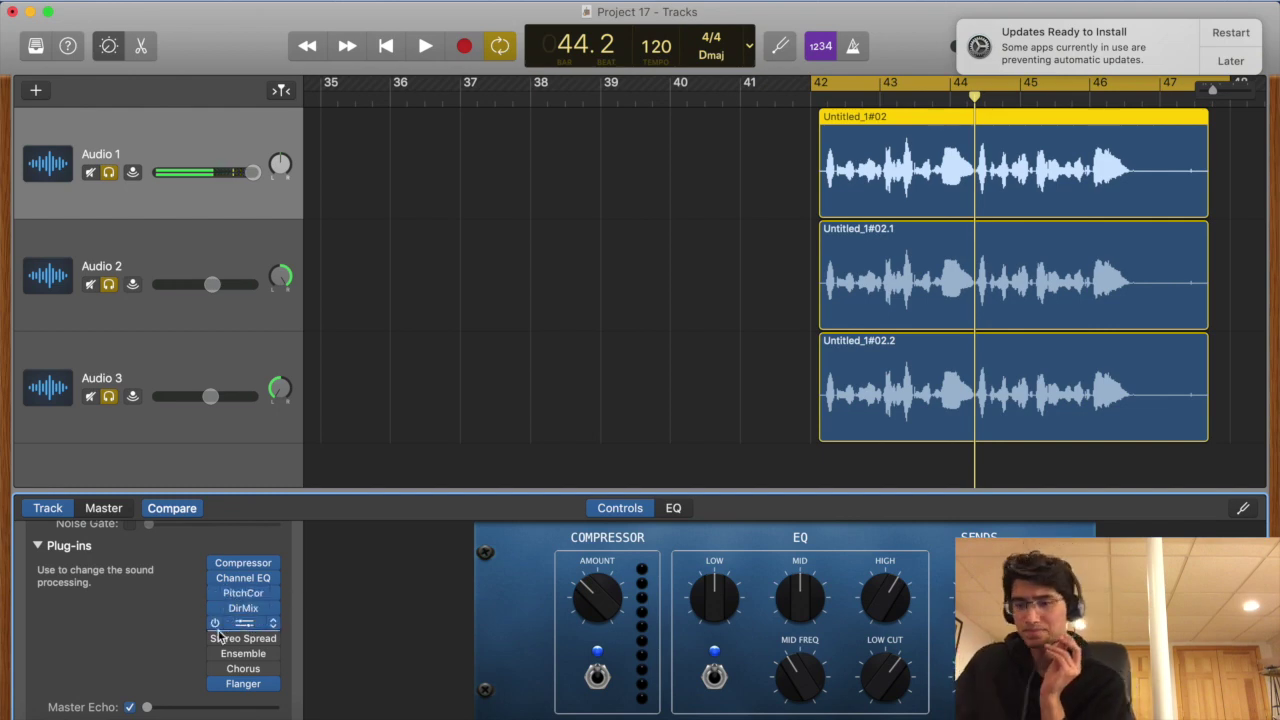
{"action": "mouse_move", "coordinate": [245, 660]}
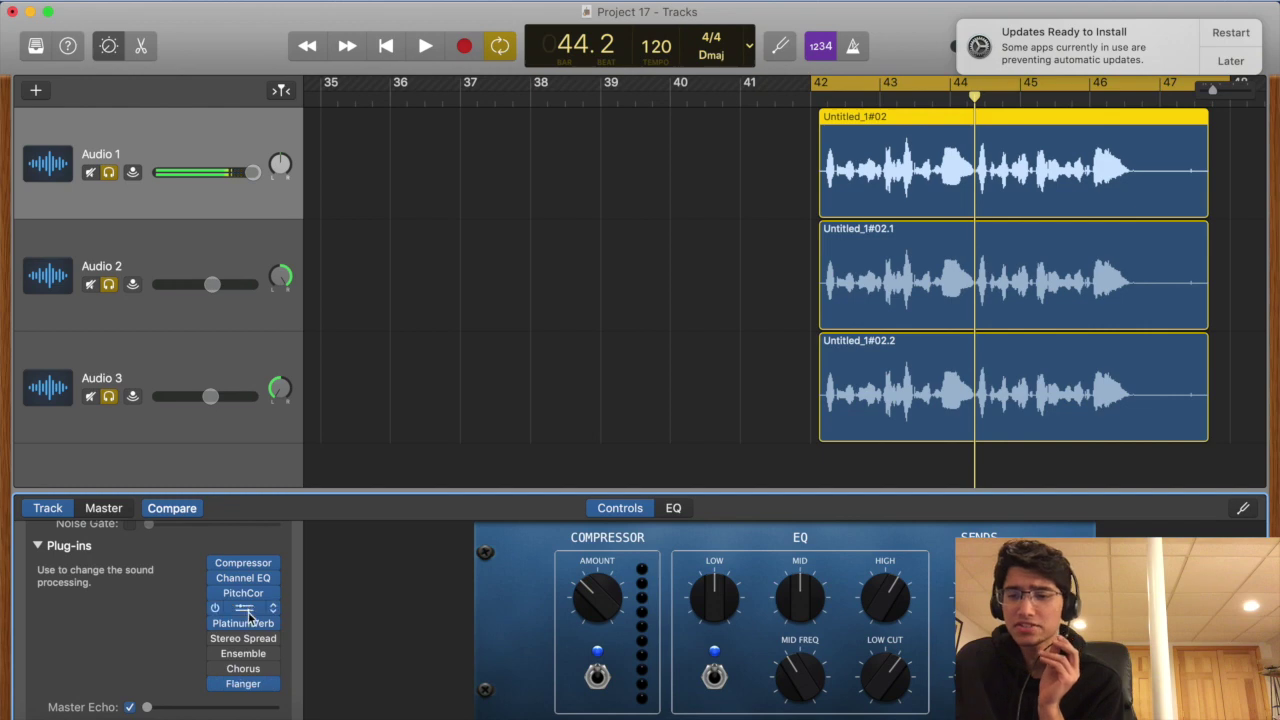
{"action": "left_click", "coordinate": [240, 688]}
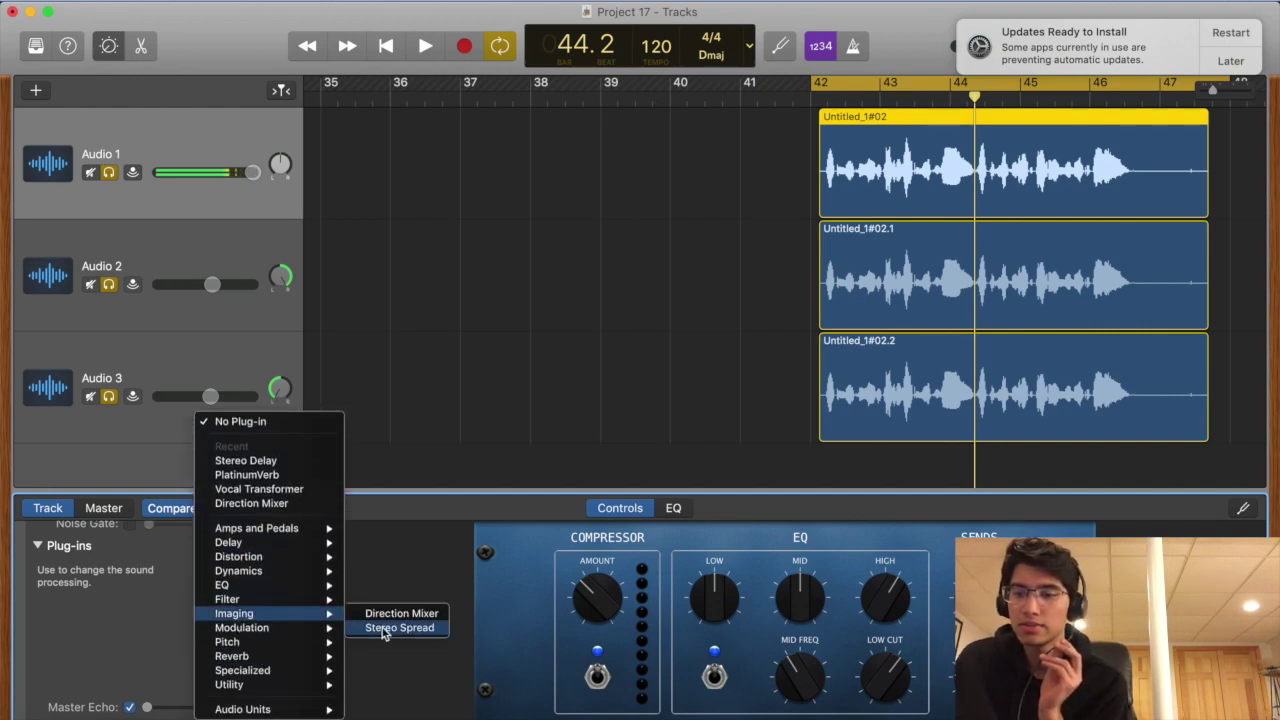
{"action": "left_click", "coordinate": [153, 619]}
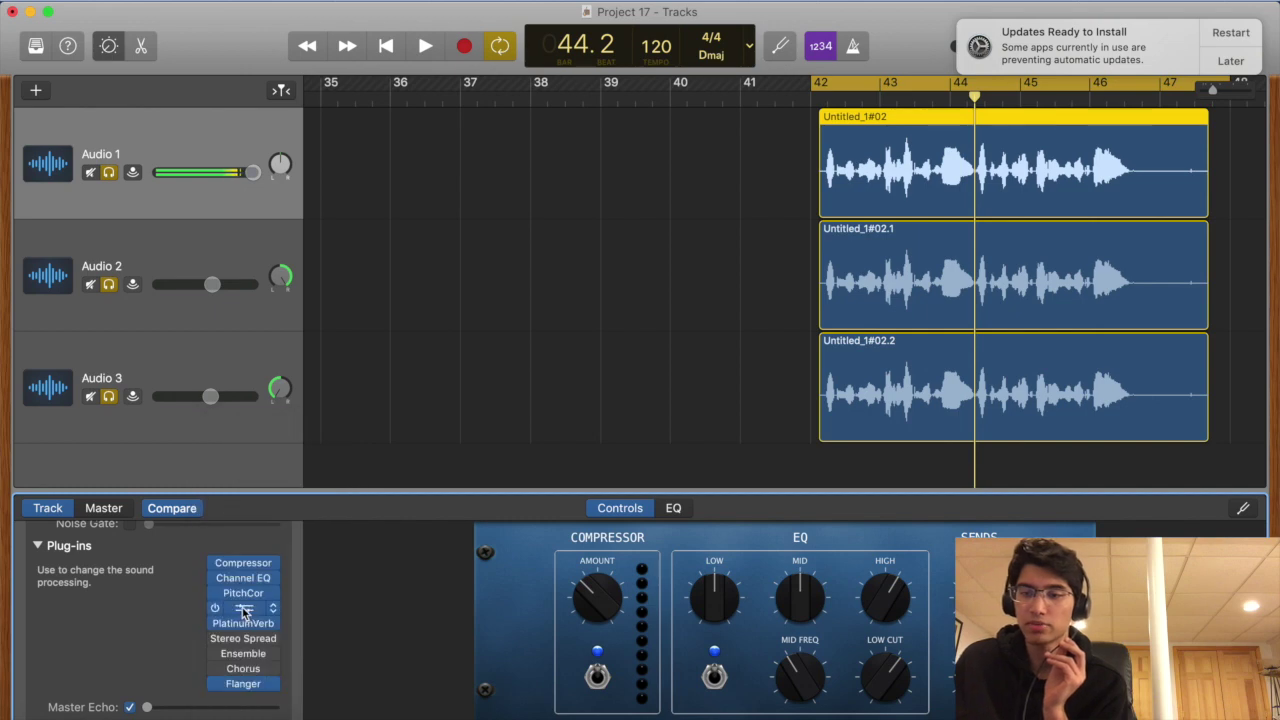
{"action": "left_click", "coordinate": [243, 608]}
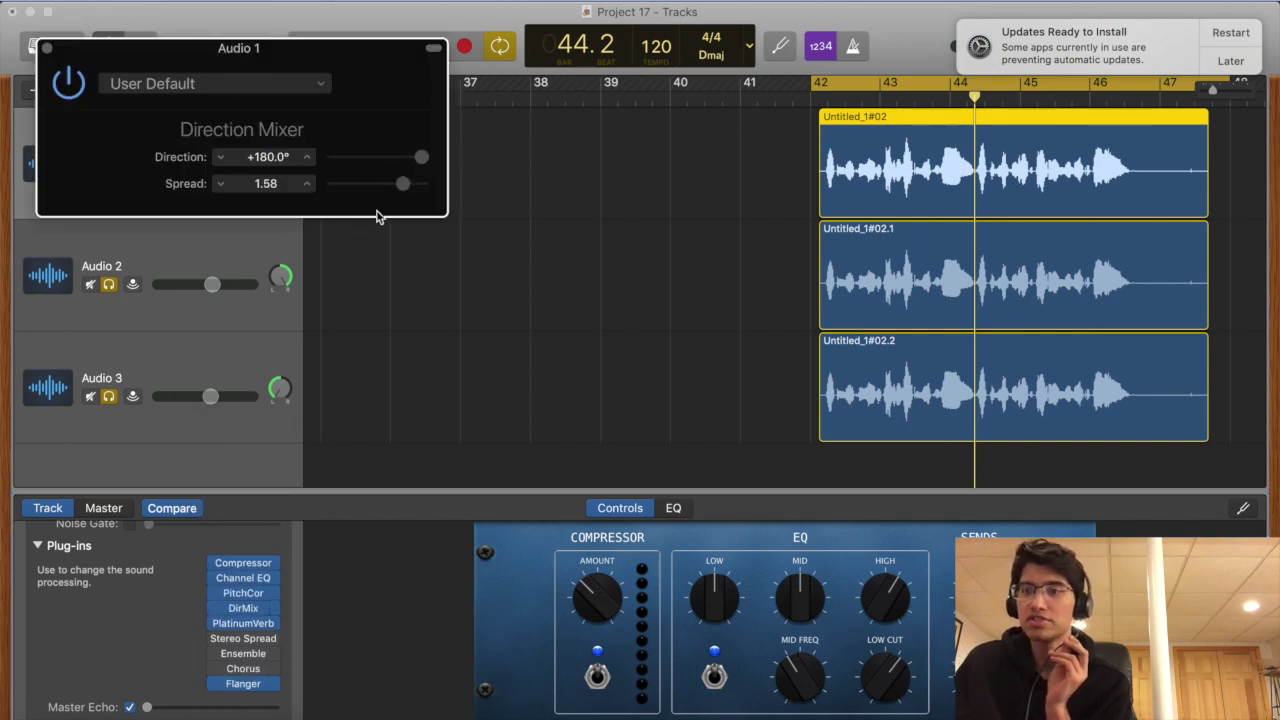
{"action": "left_click", "coordinate": [47, 48]}
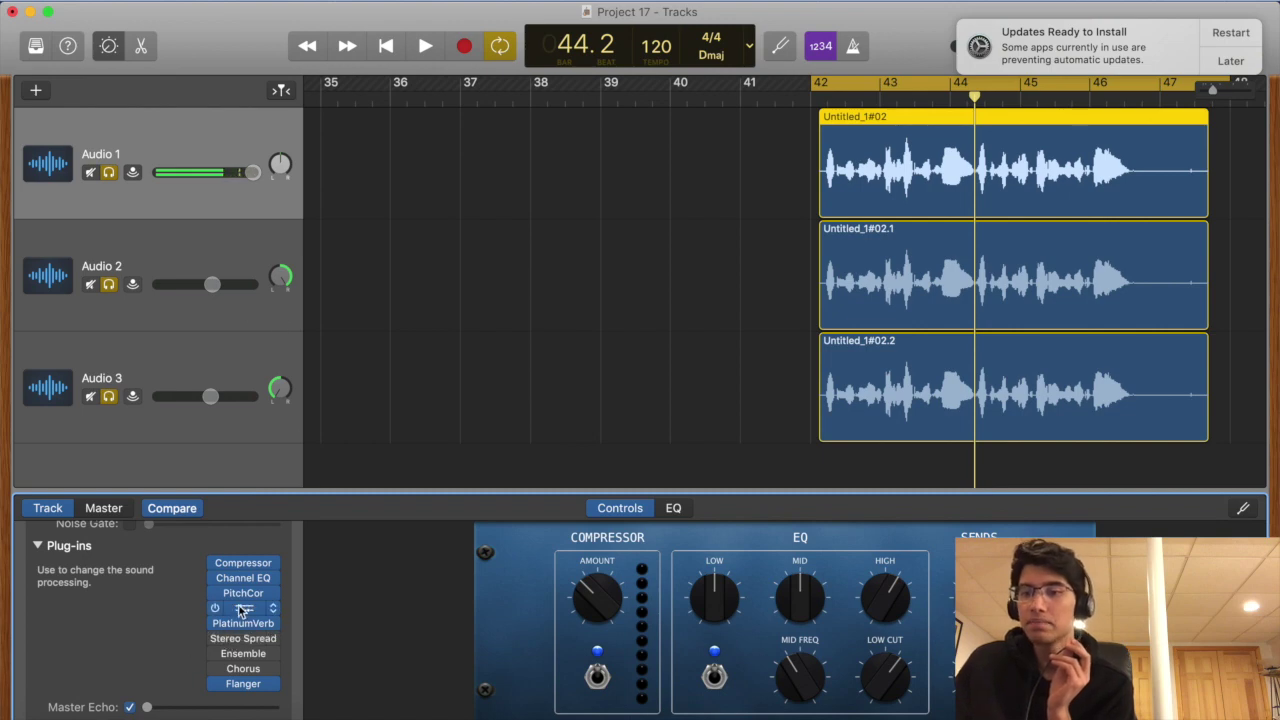
Step: Examine the PlatinumVerb and Flanger settings on the Audio 1 track
{"action": "mouse_move", "coordinate": [213, 682]}
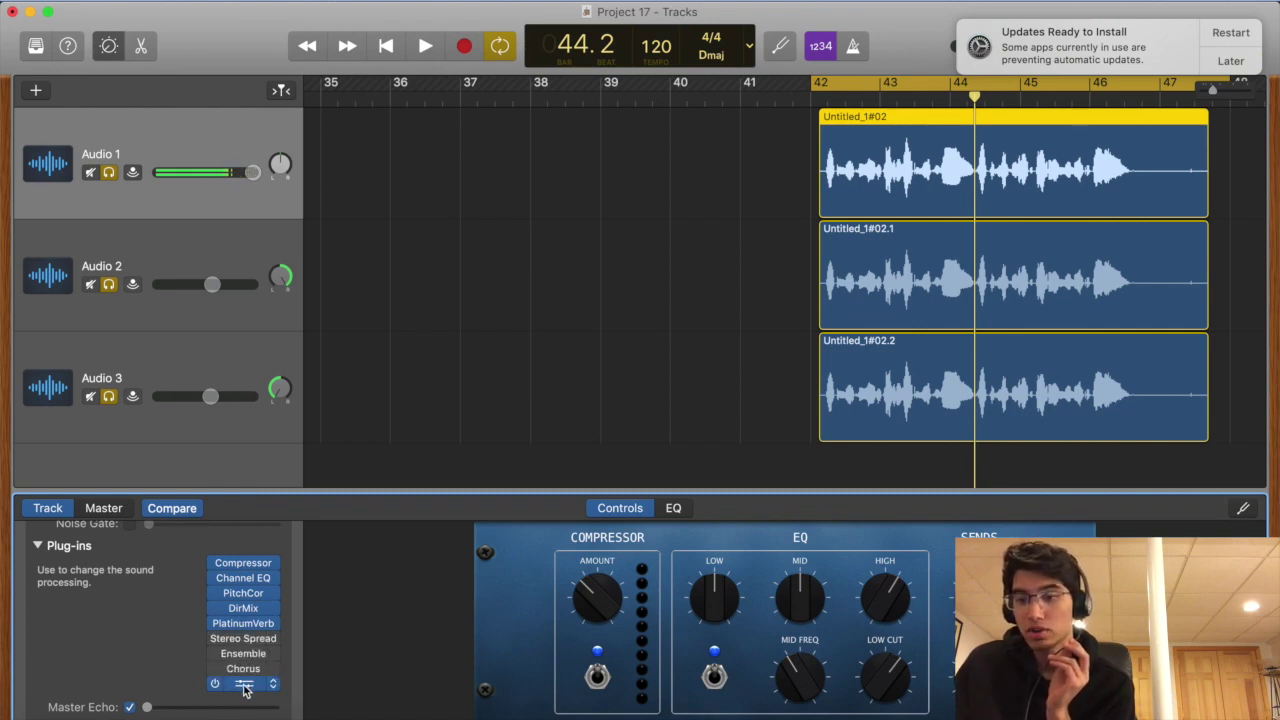
{"action": "left_click", "coordinate": [244, 624]}
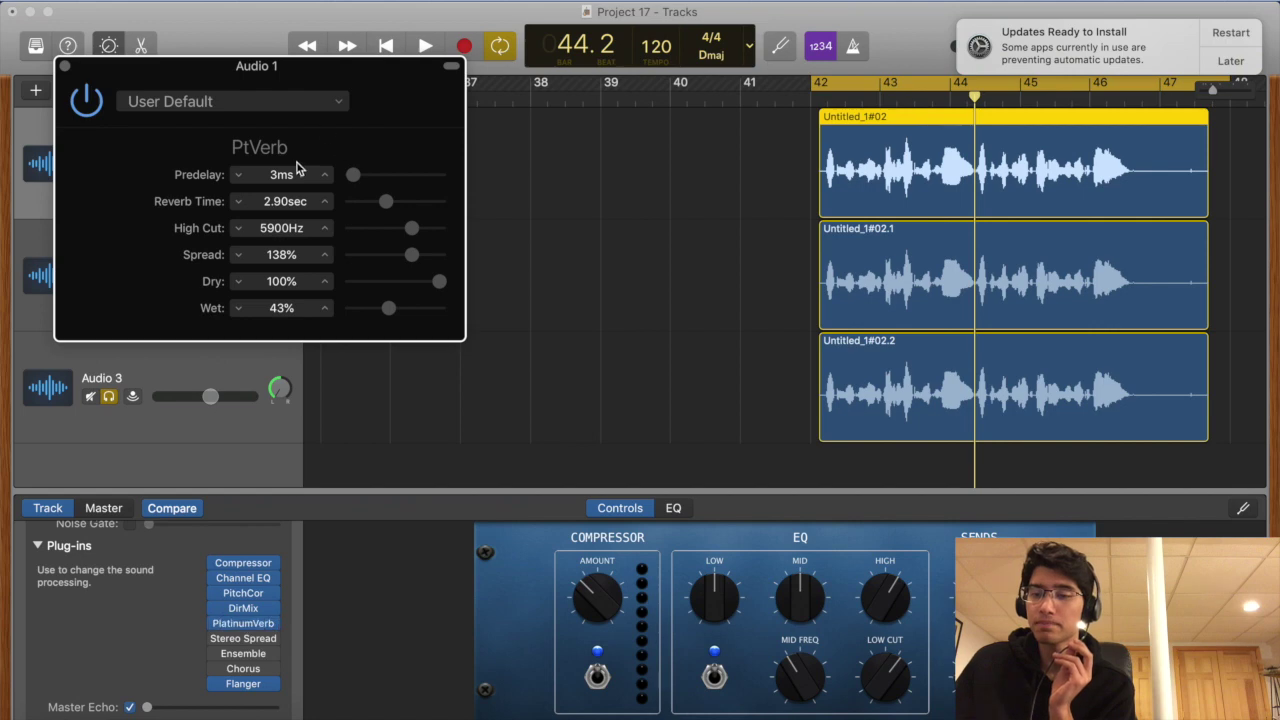
{"action": "left_click", "coordinate": [64, 66]}
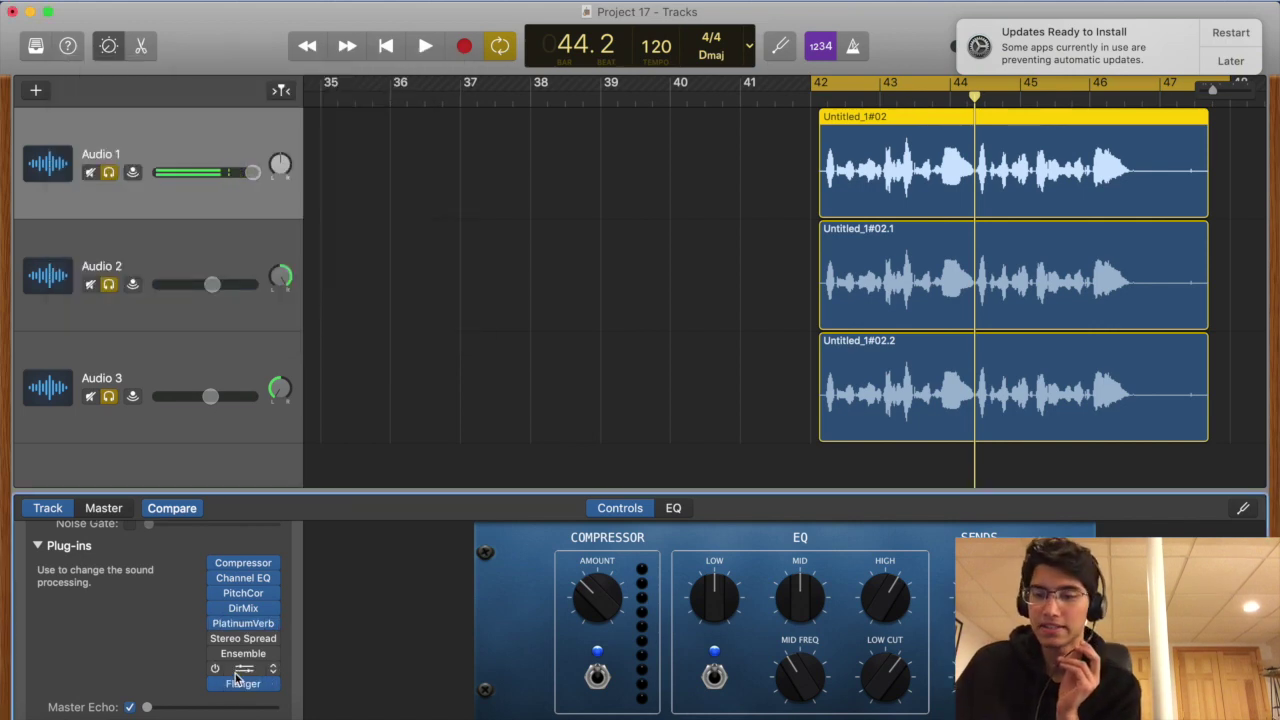
{"action": "left_click", "coordinate": [243, 624]}
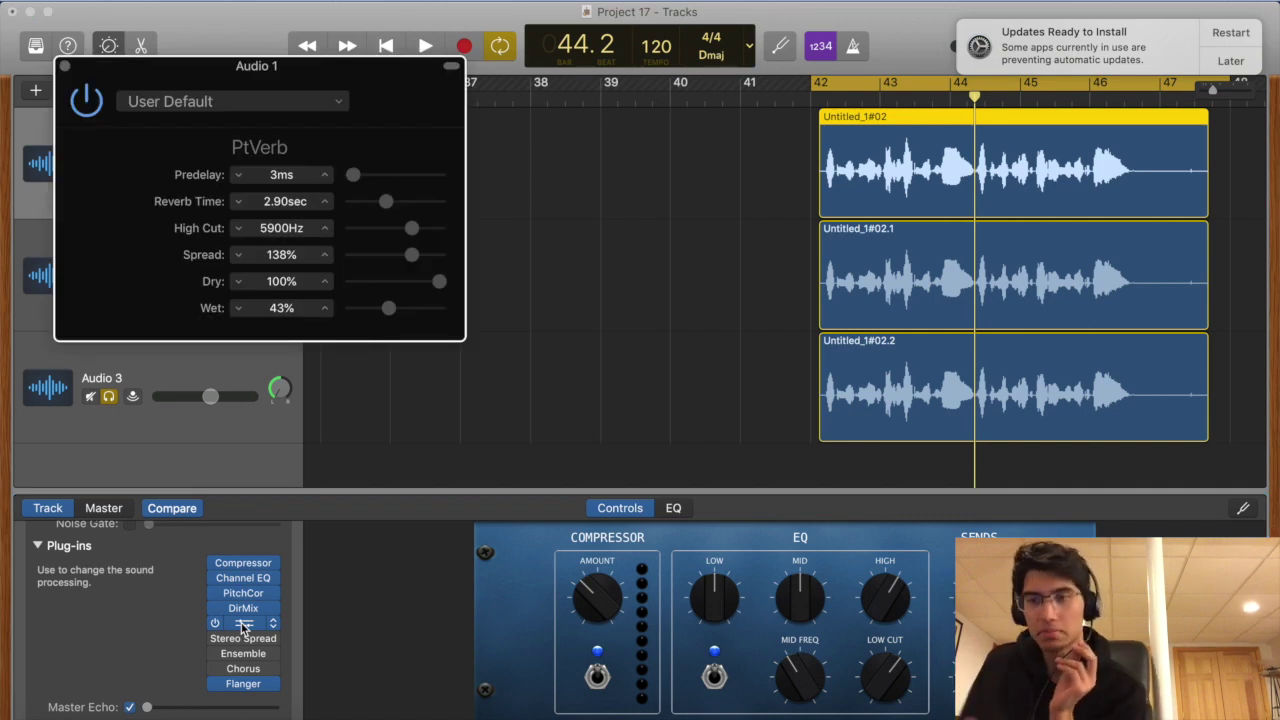
{"action": "left_click", "coordinate": [64, 66]}
{"action": "left_click", "coordinate": [244, 683]}
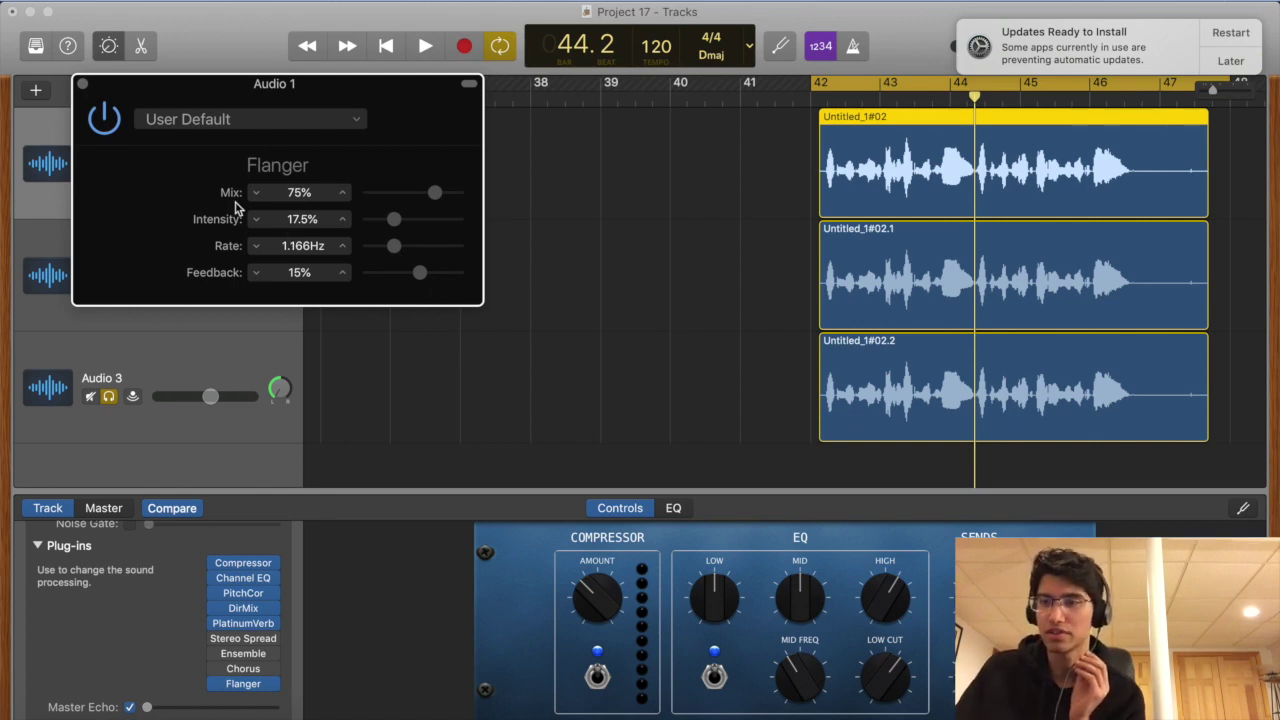
{"action": "left_click", "coordinate": [83, 86]}
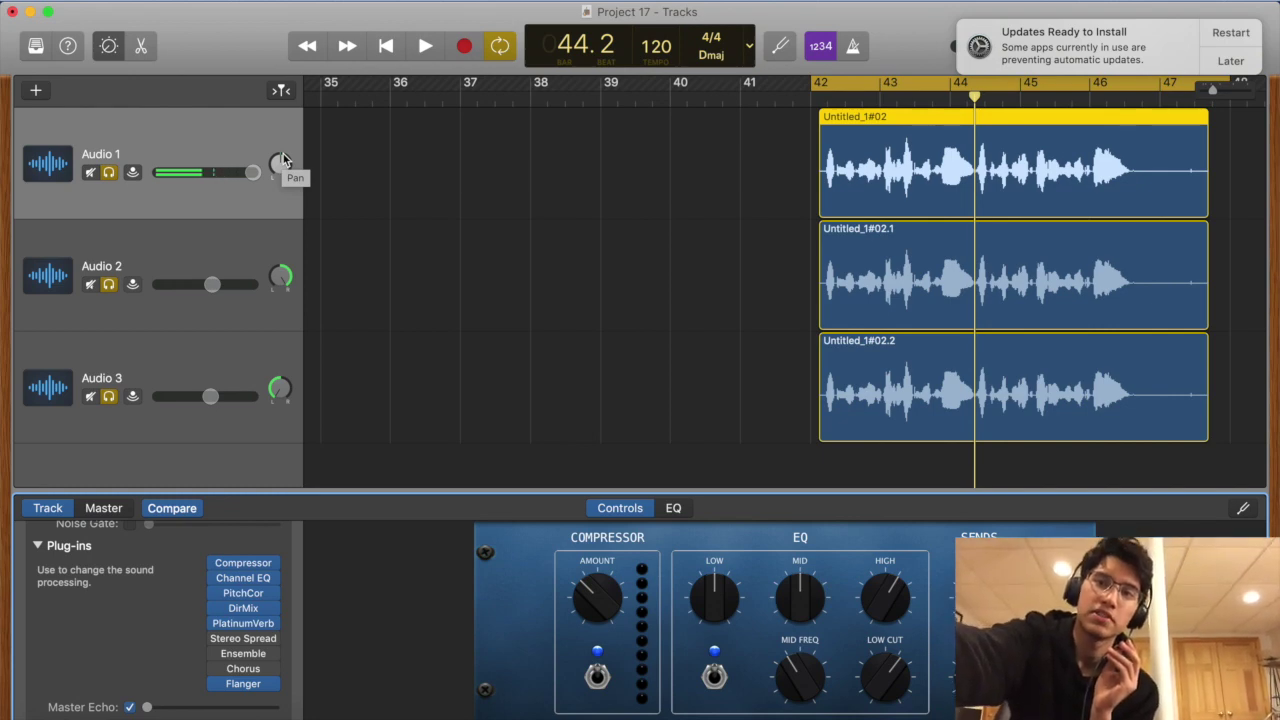
Step: Compare the plug-in chains of Audio 2 and Audio 3, and look up the imaging plug-ins available for Audio 2
{"action": "left_click", "coordinate": [231, 262]}
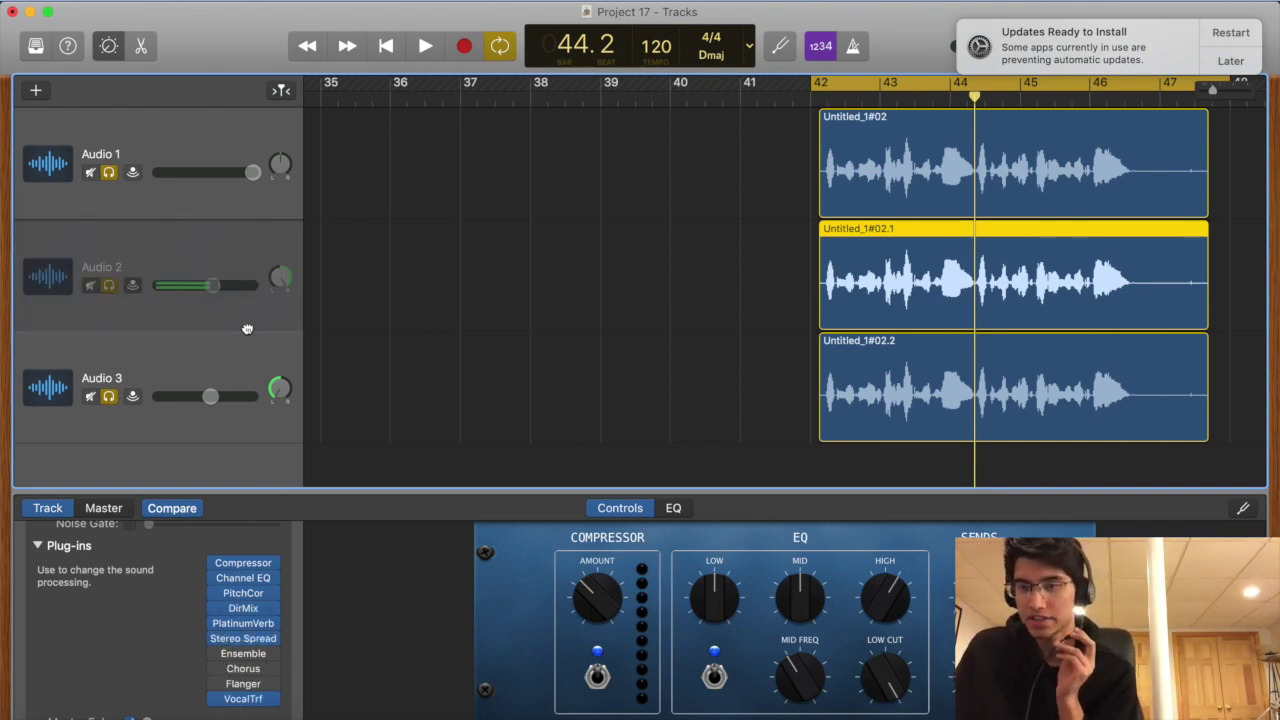
{"action": "left_click", "coordinate": [230, 345]}
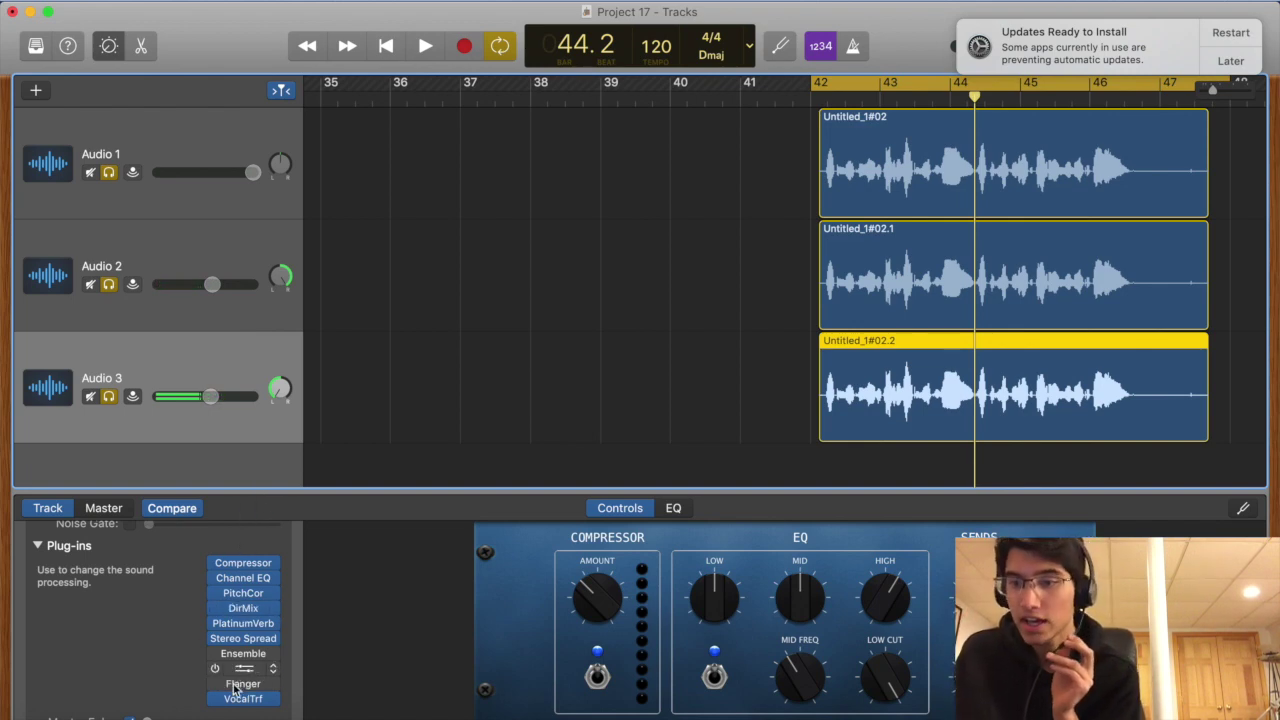
{"action": "left_click", "coordinate": [238, 236]}
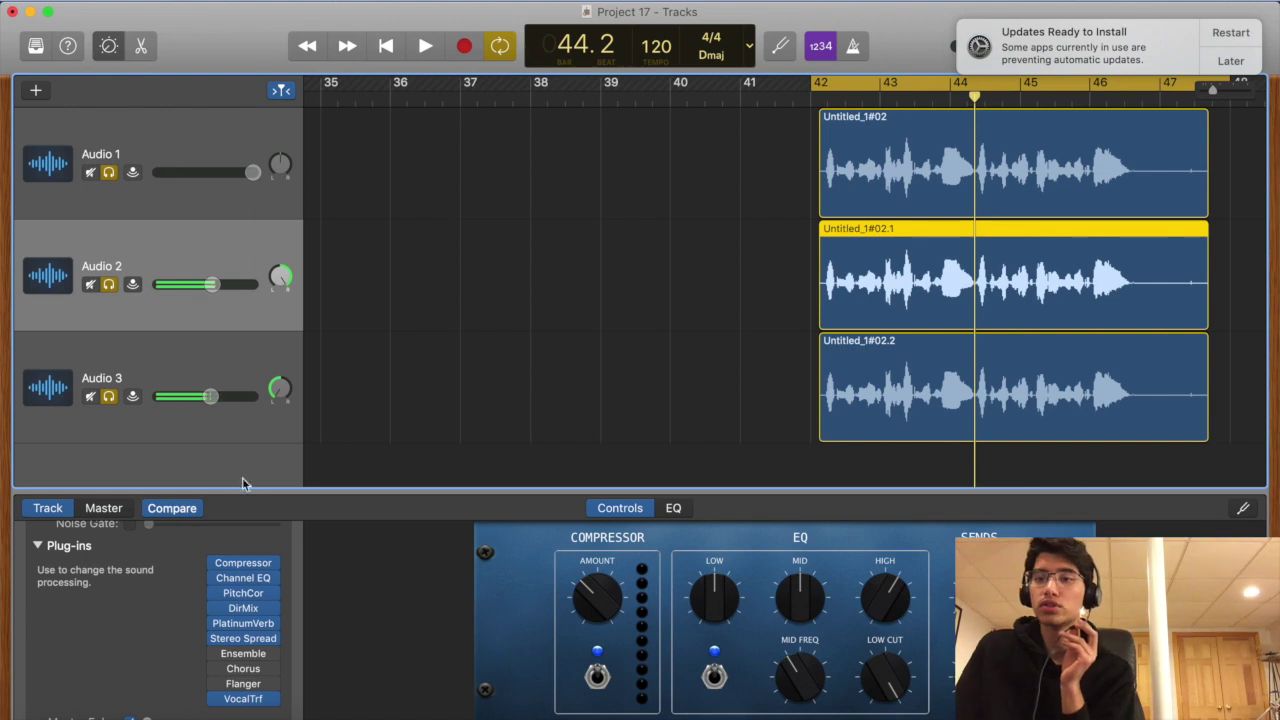
{"action": "left_click", "coordinate": [246, 700]}
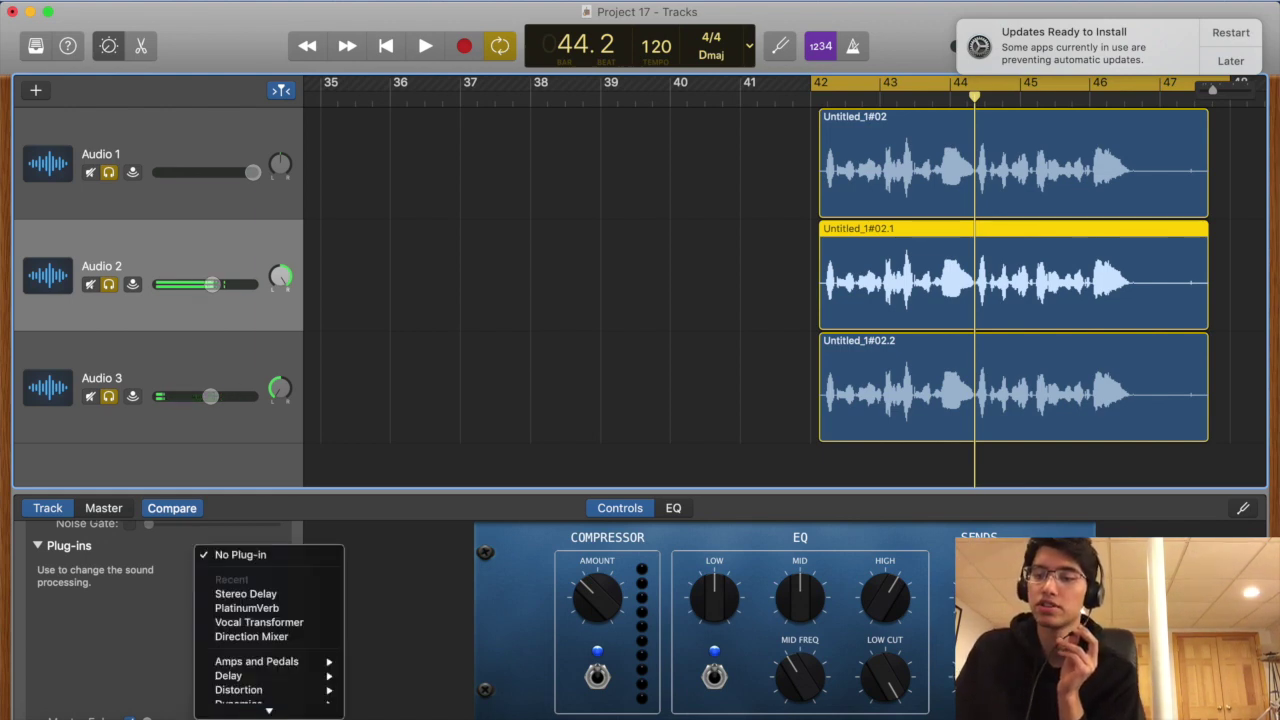
{"action": "mouse_move", "coordinate": [272, 622]}
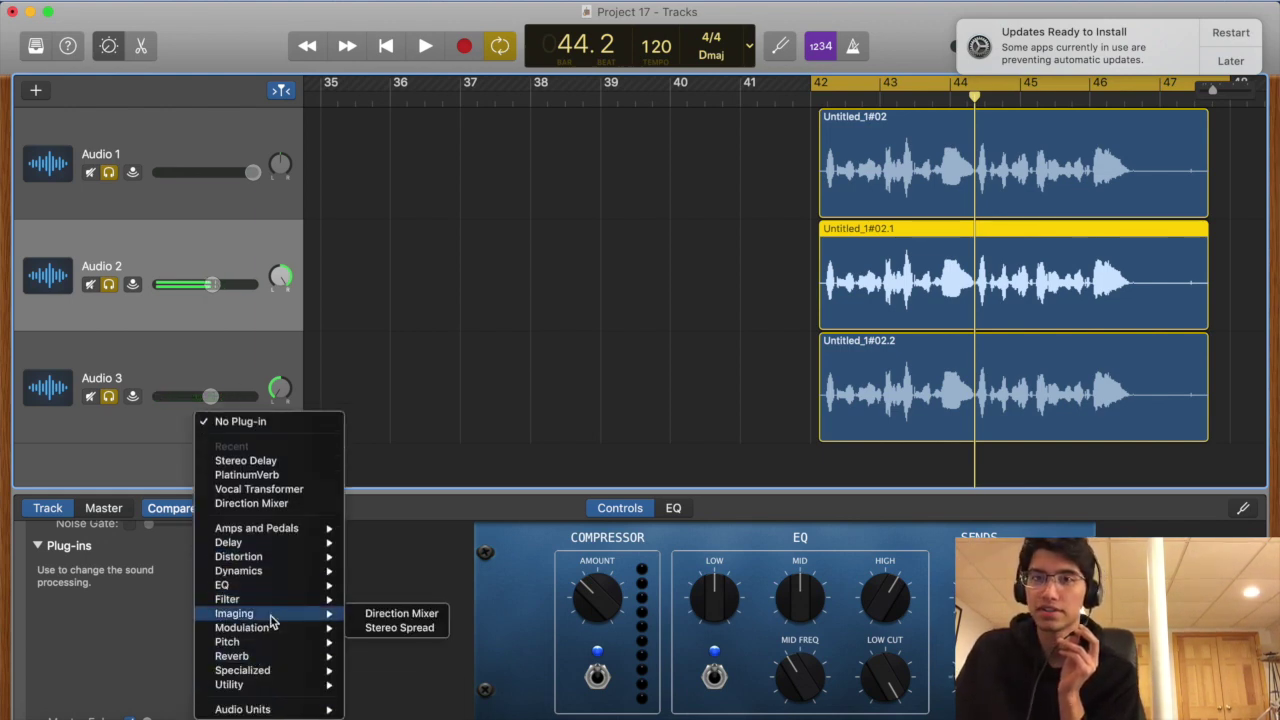
{"action": "left_click", "coordinate": [400, 662]}
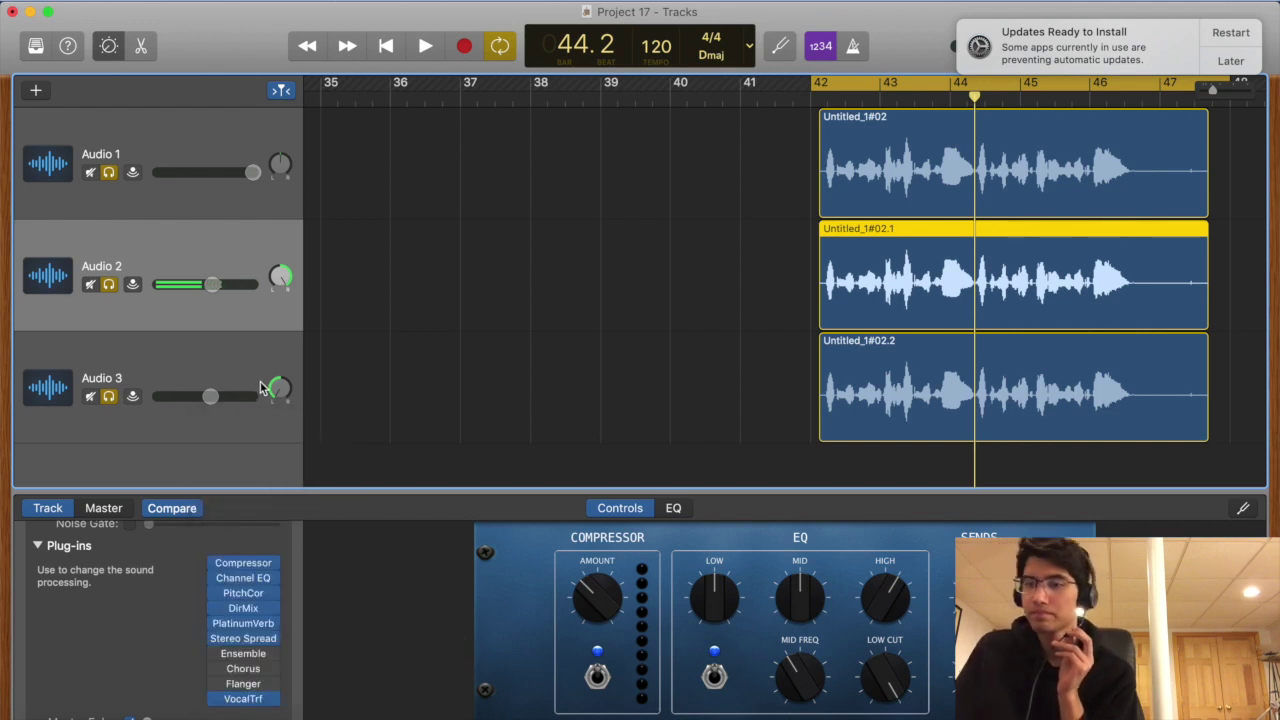
Step: Examine the Pitch and Formant settings of the Vocal Transformer on the Audio 3 track
{"action": "left_click", "coordinate": [219, 343]}
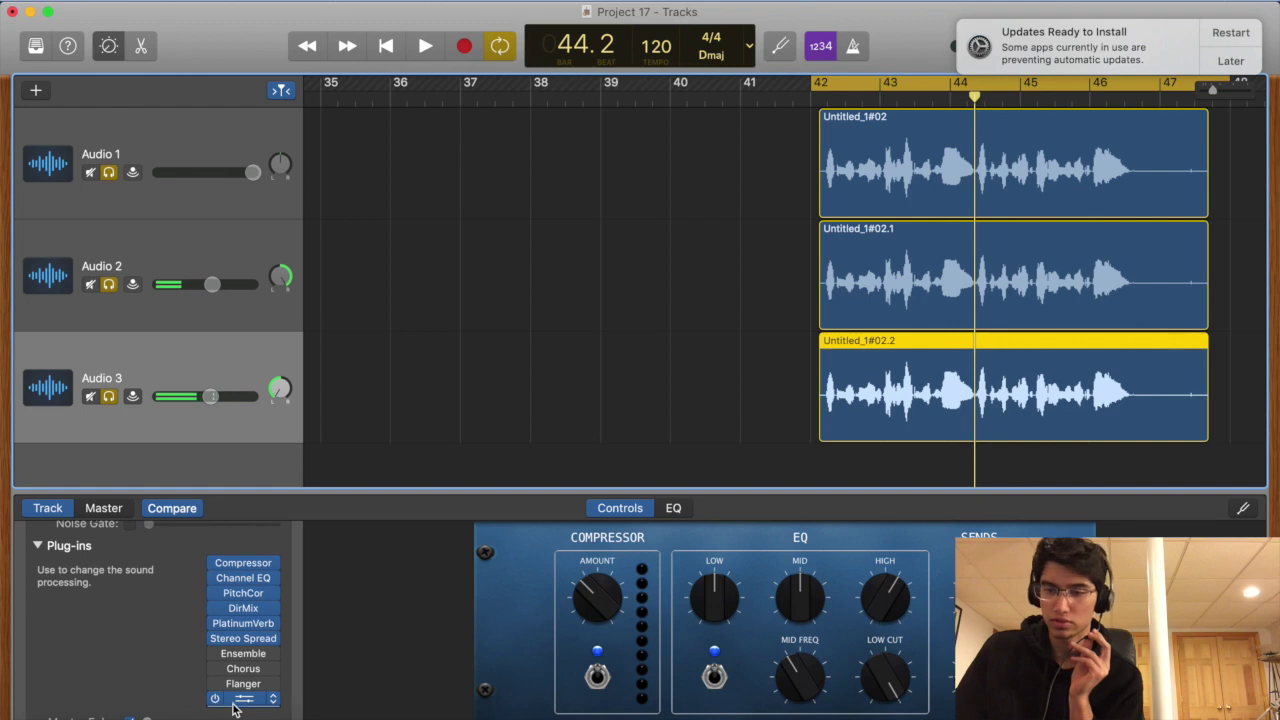
{"action": "left_click", "coordinate": [243, 698]}
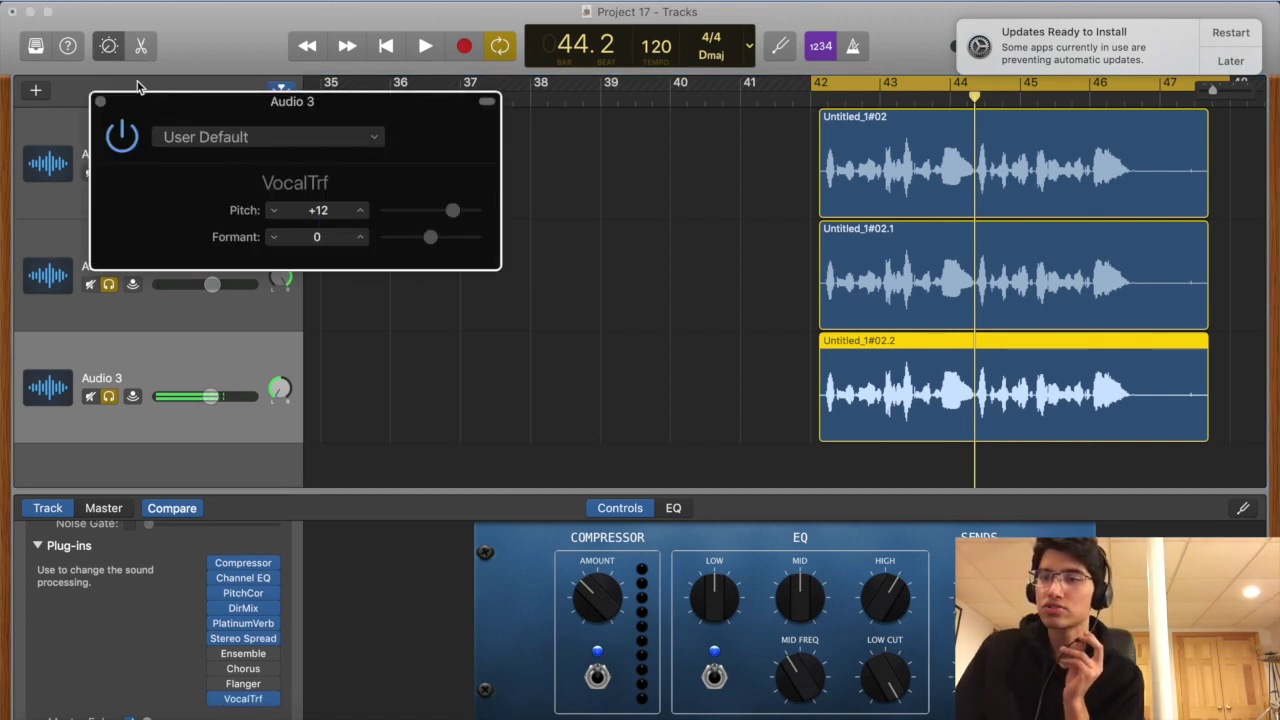
{"action": "left_click", "coordinate": [100, 101]}
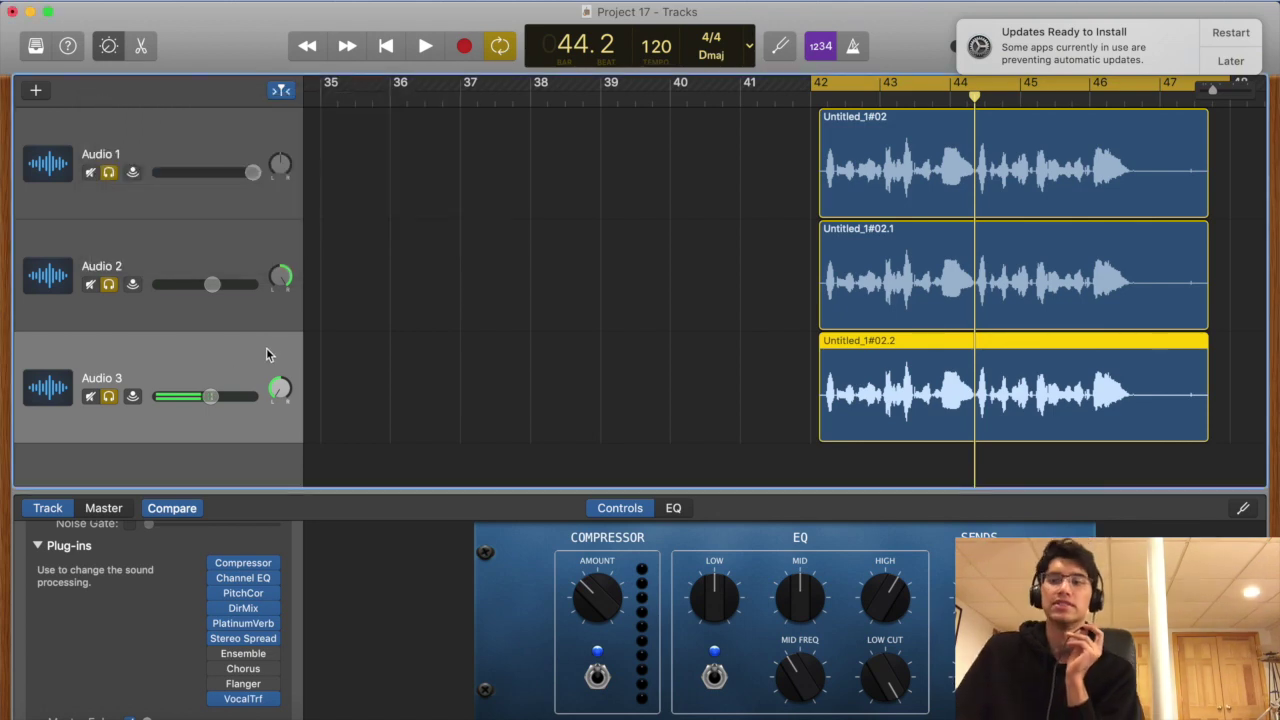
Step: Offset the doubled vocals by shifting the Audio 2 region slightly earlier and the Audio 3 region slightly later than Audio 1
{"action": "scroll", "coordinate": [860, 415], "scroll_direction": "up", "scroll_amount": 5}
{"action": "scroll", "coordinate": [857, 405], "scroll_direction": "down", "scroll_amount": 2}
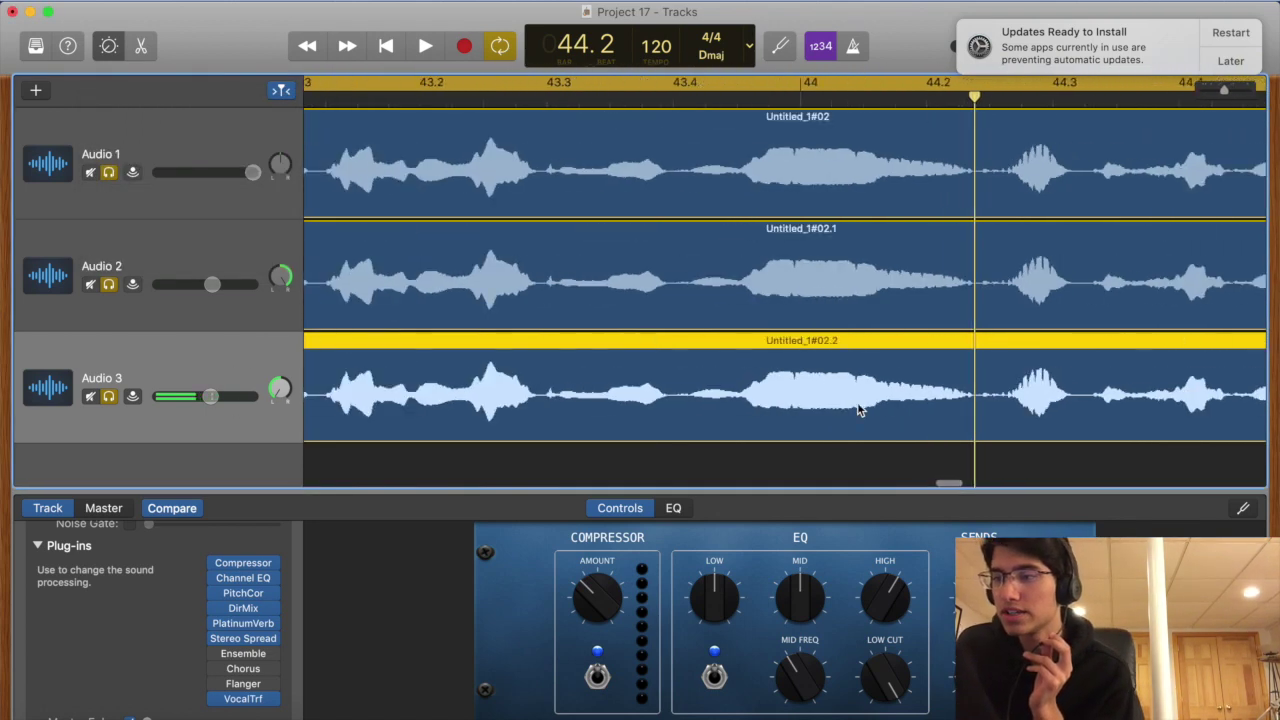
{"action": "scroll", "coordinate": [857, 405], "scroll_direction": "left", "scroll_amount": 3}
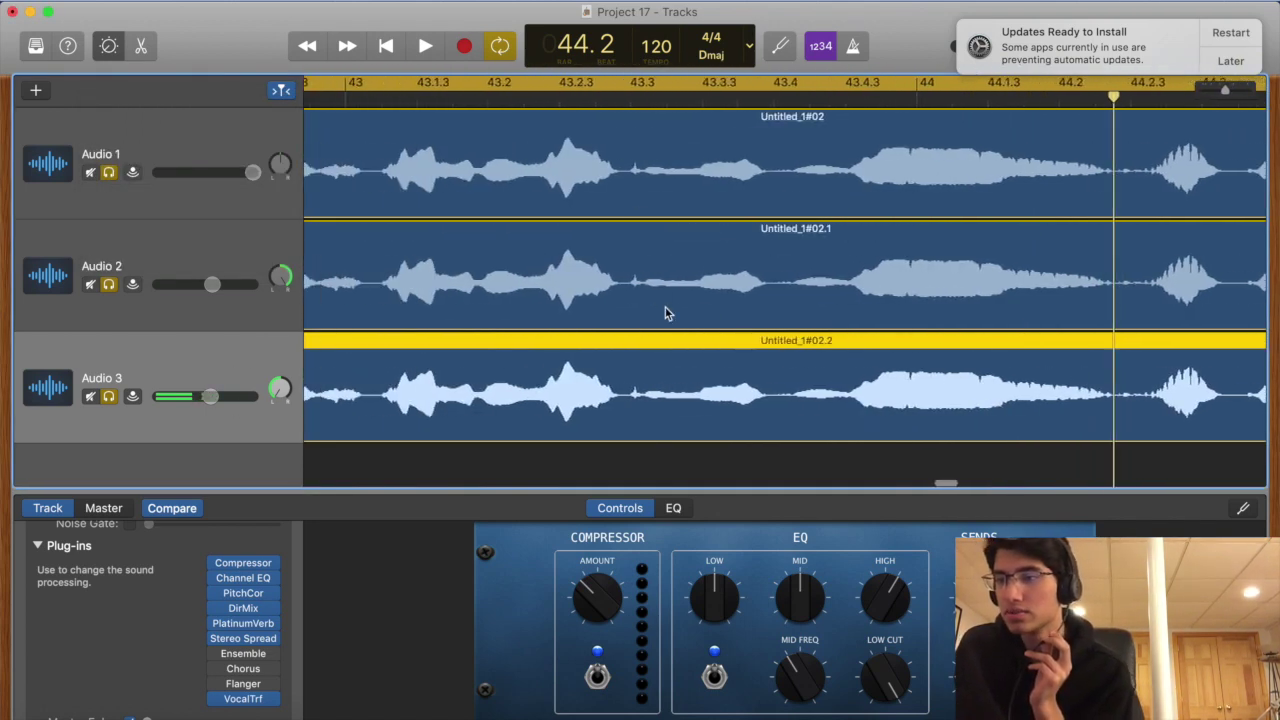
{"action": "scroll", "coordinate": [681, 300], "scroll_direction": "up", "scroll_amount": 3}
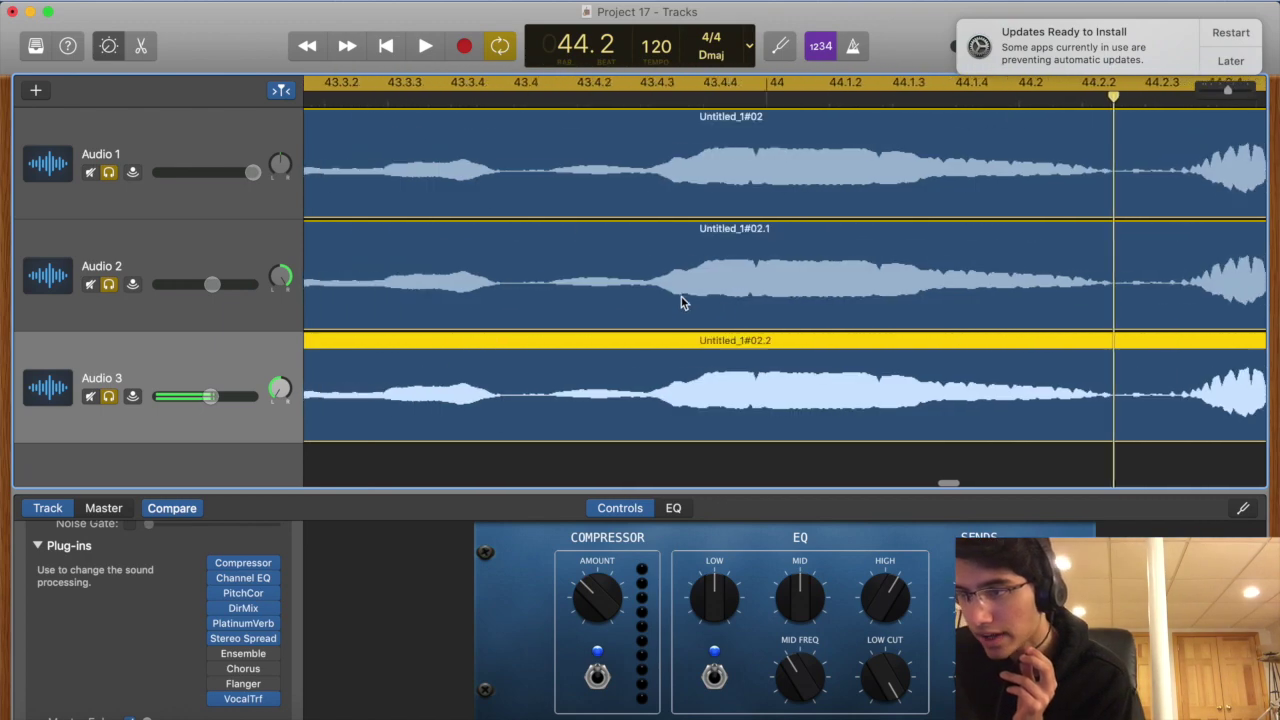
{"action": "scroll", "coordinate": [681, 300], "scroll_direction": "down", "scroll_amount": 3}
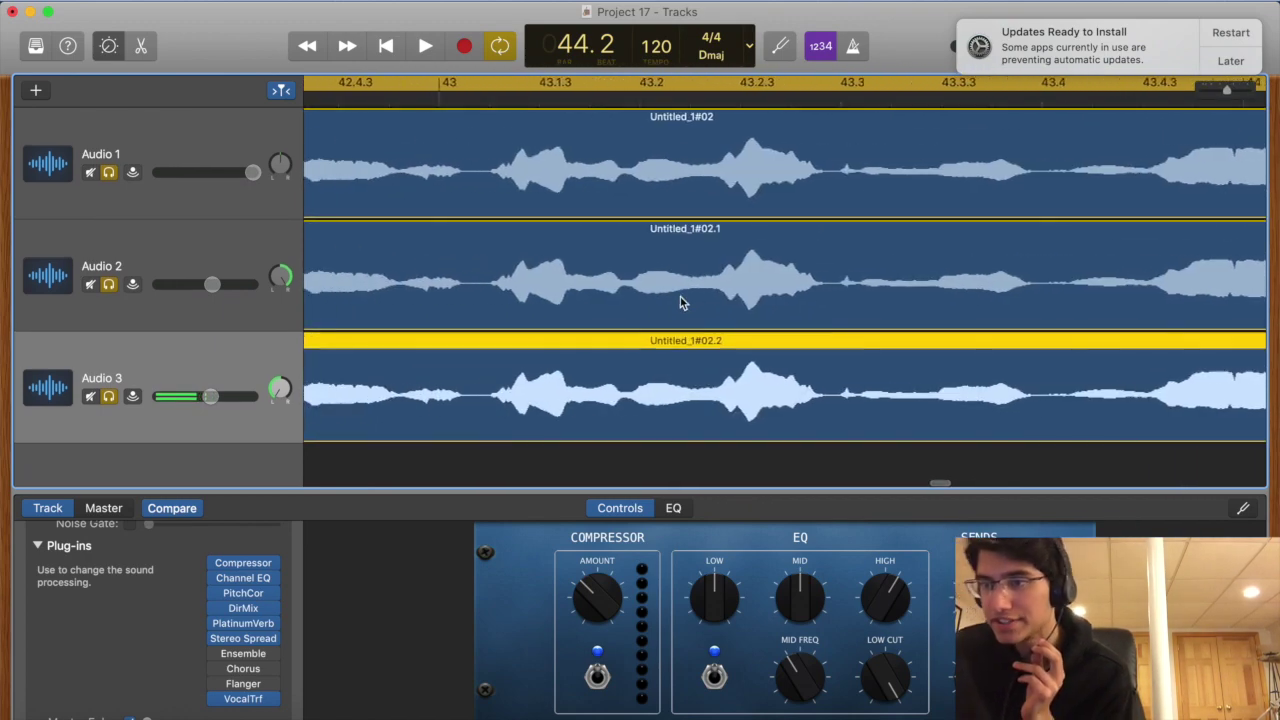
{"action": "scroll", "coordinate": [680, 303], "scroll_direction": "up", "scroll_amount": 4}
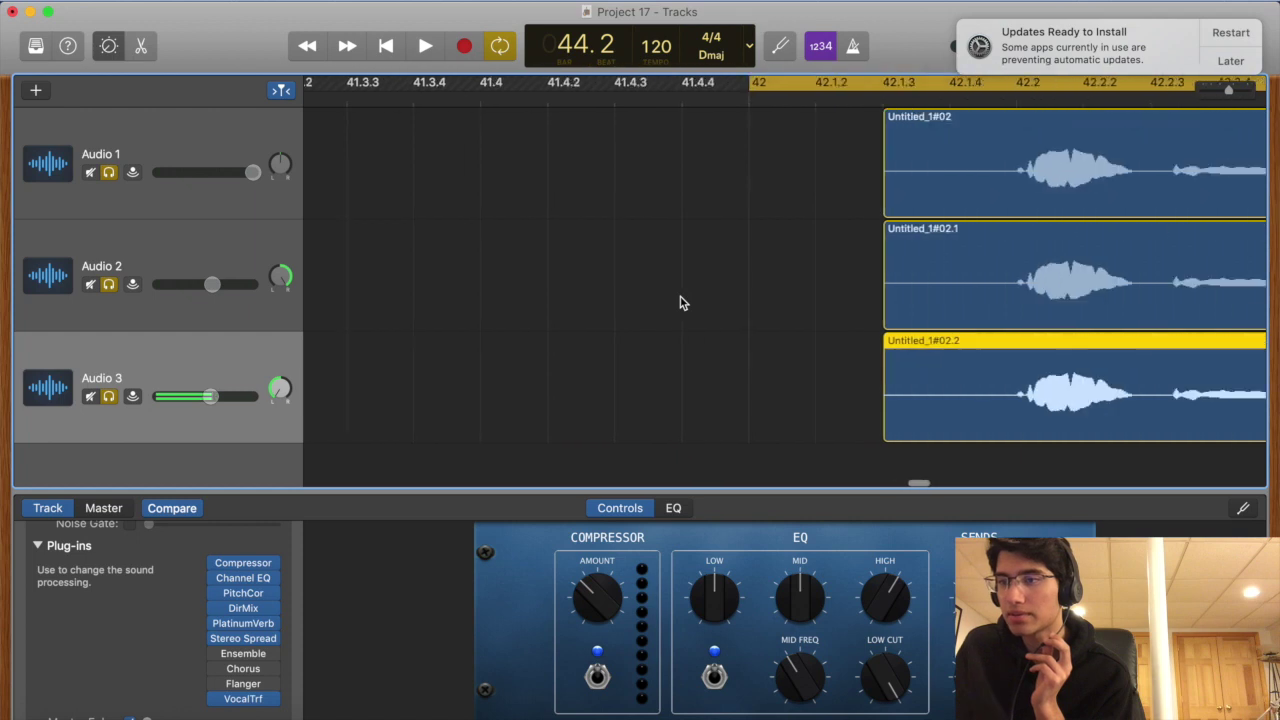
{"action": "scroll", "coordinate": [680, 303], "scroll_direction": "right", "scroll_amount": 3}
{"action": "left_click_drag", "start_coordinate": [705, 283], "coordinate": [698, 284]}
{"action": "left_click_drag", "start_coordinate": [589, 378], "coordinate": [598, 382]}
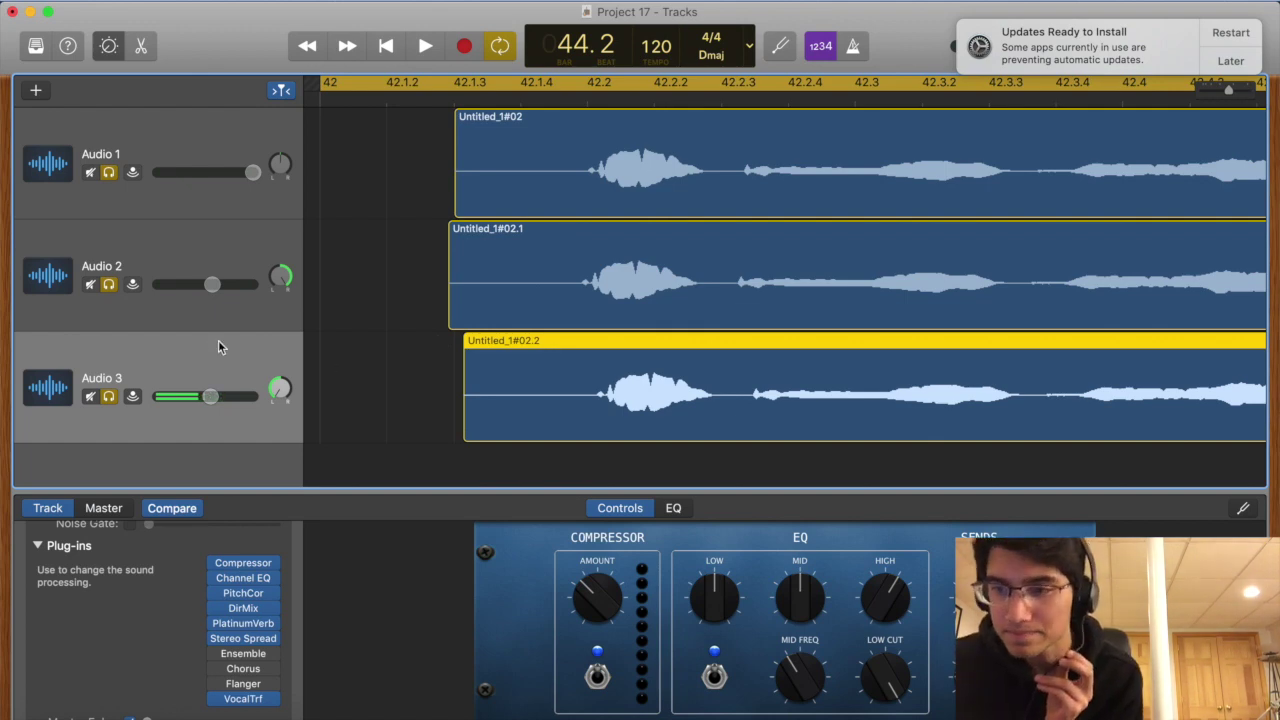
Step: Lower the Audio 2 volume slightly to match Audio 3, and compare the plug-in chains of the three tracks
{"action": "left_click_drag", "start_coordinate": [212, 284], "coordinate": [210, 284]}
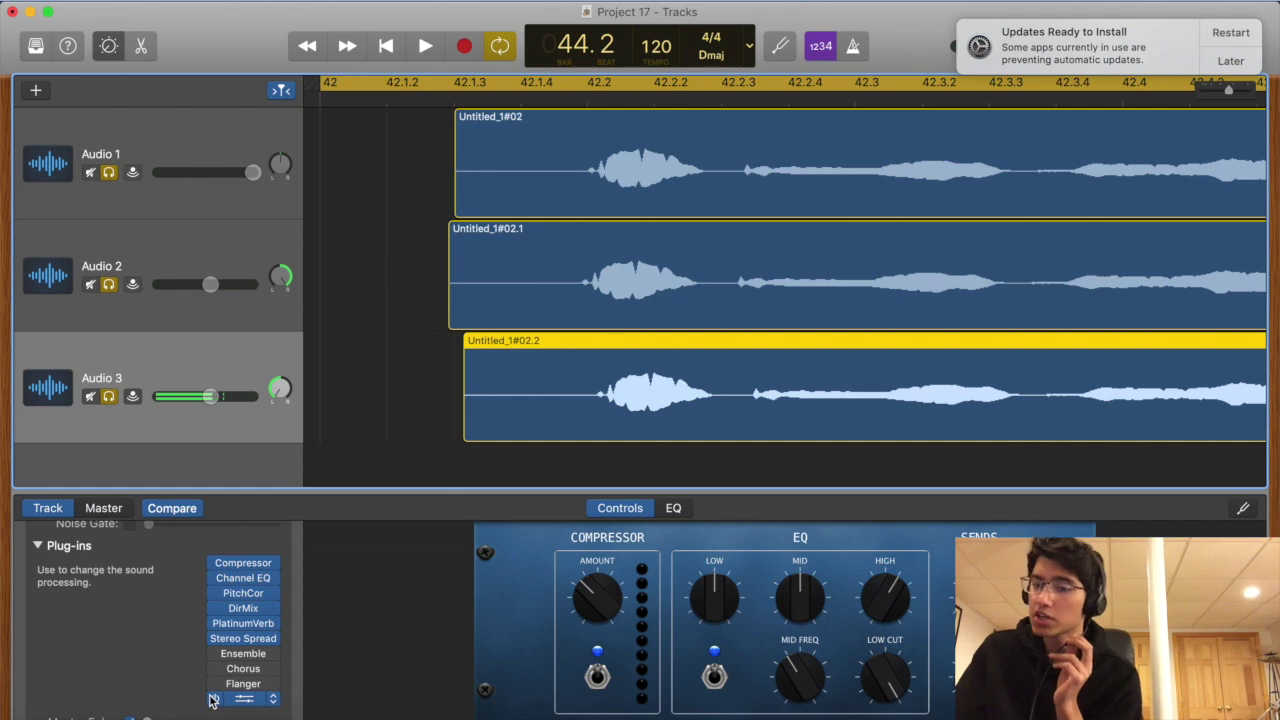
{"action": "left_click", "coordinate": [165, 259]}
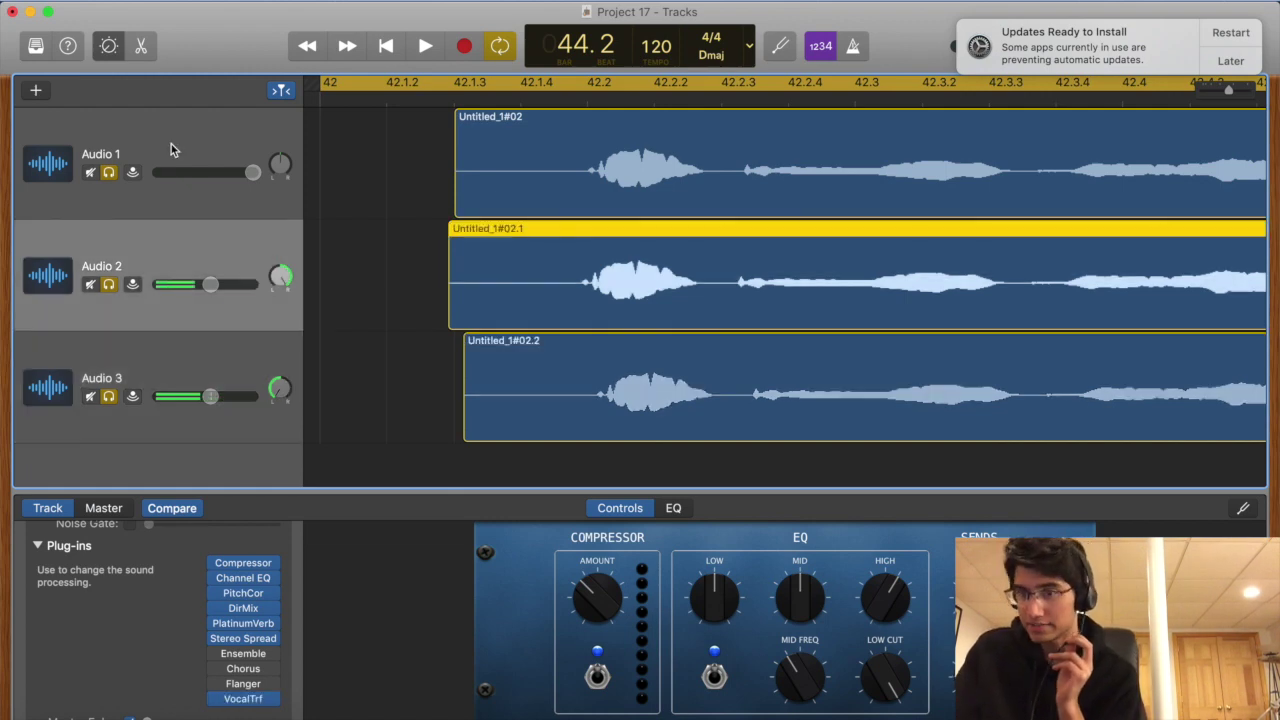
{"action": "left_click", "coordinate": [171, 148]}
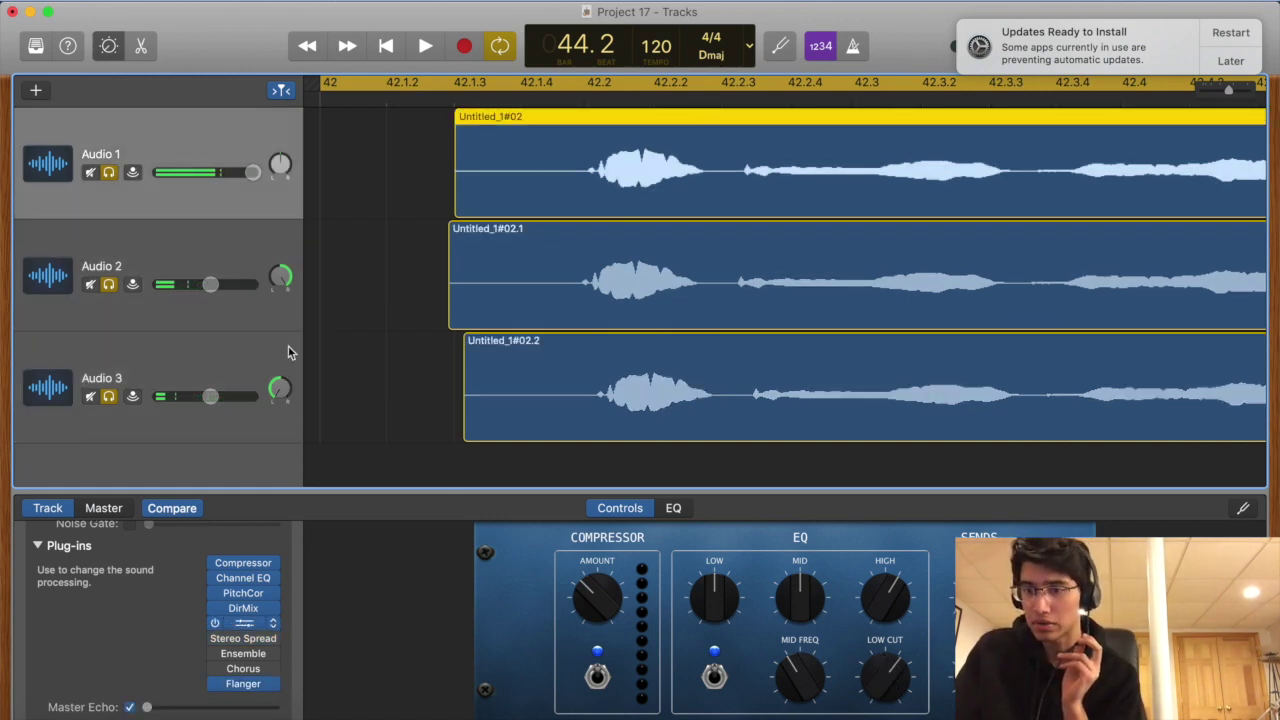
{"action": "left_click", "coordinate": [245, 250]}
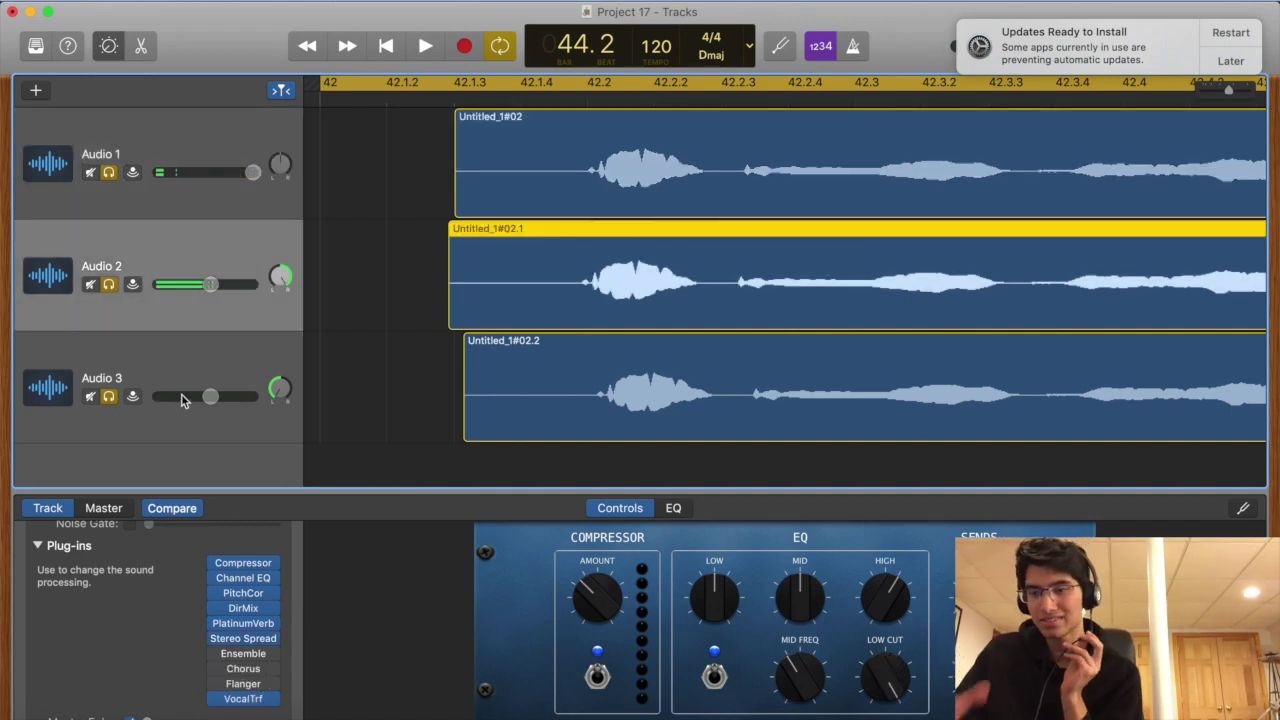
{"action": "left_click", "coordinate": [160, 361]}
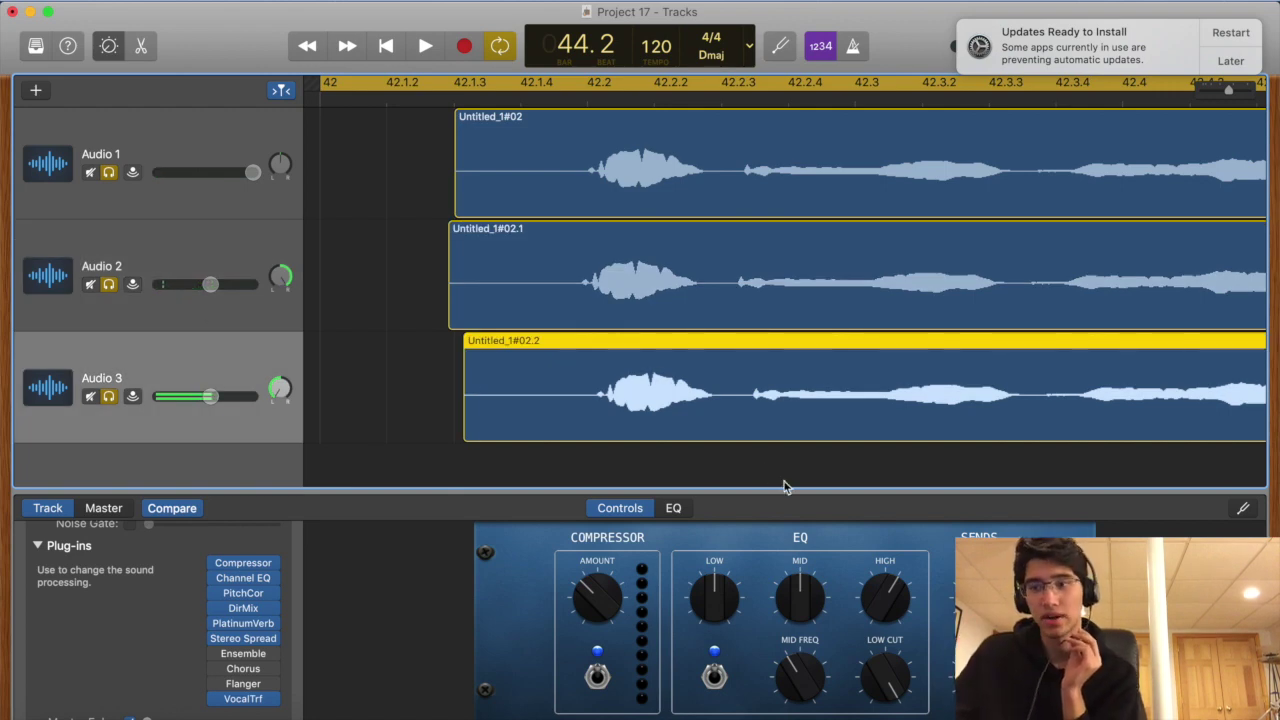
Step: Examine the Channel EQ curve on the Audio 2 track
{"action": "left_click", "coordinate": [228, 262]}
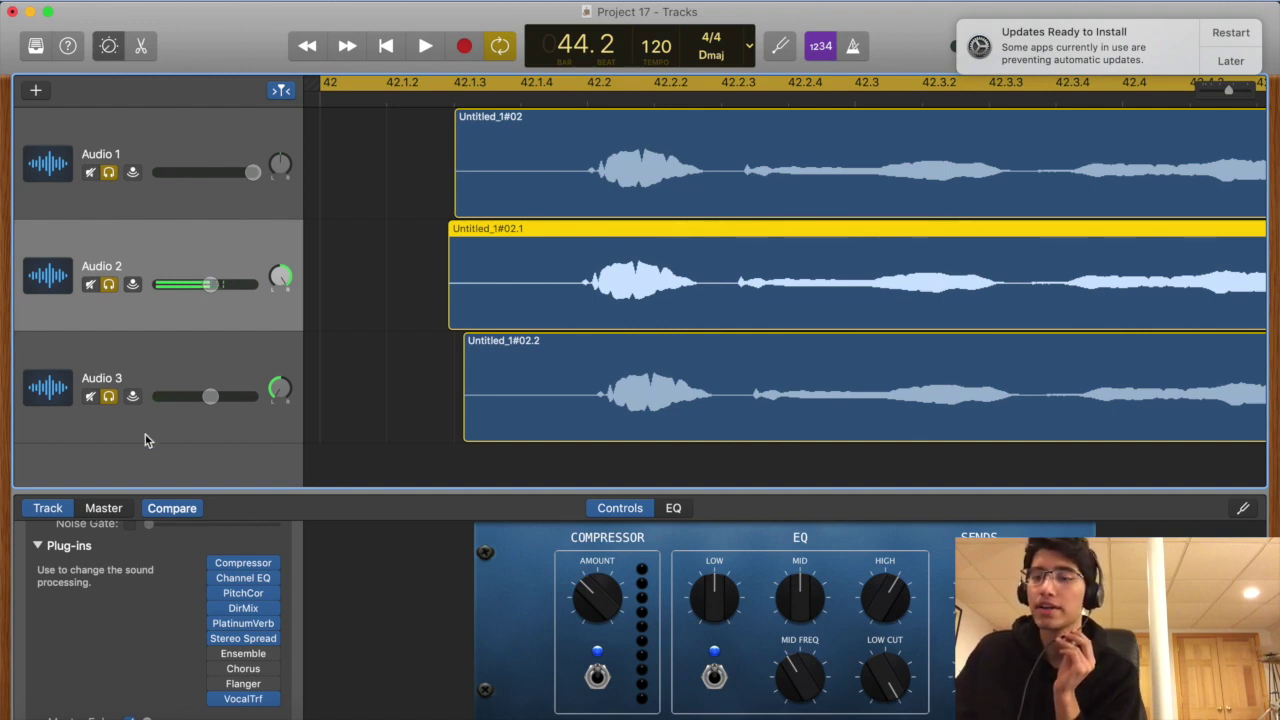
{"action": "left_click", "coordinate": [243, 578]}
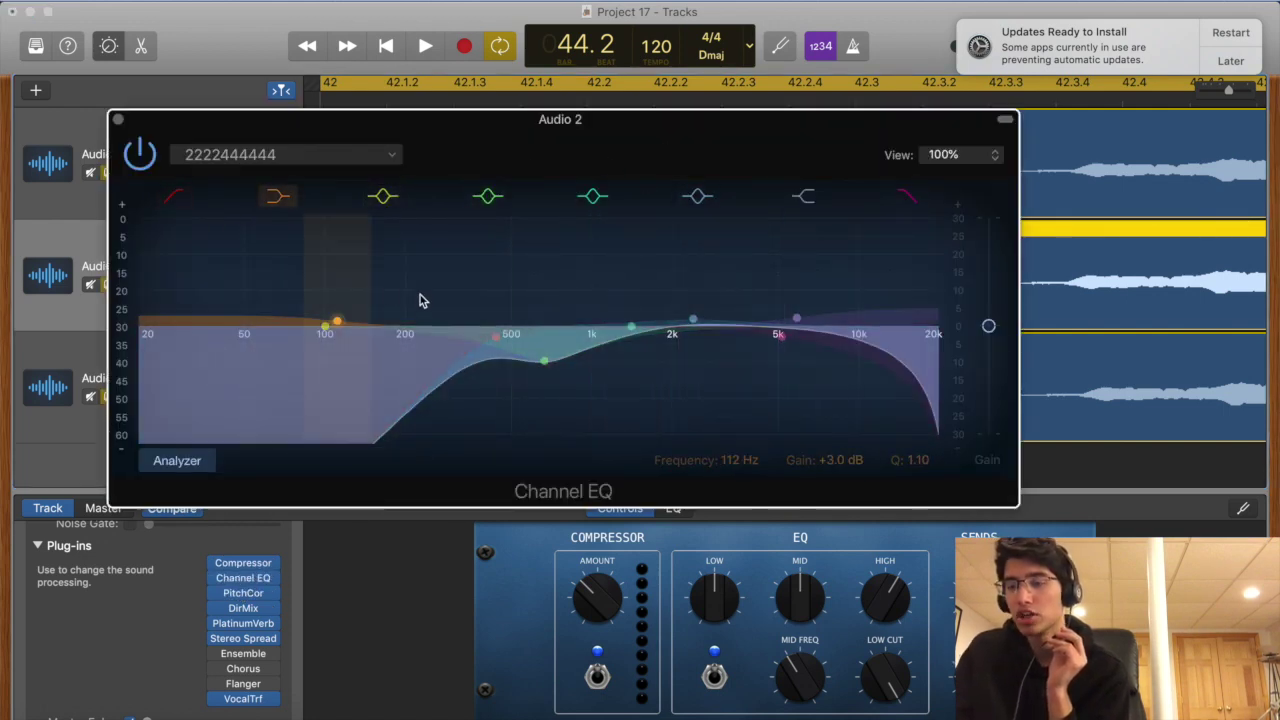
{"action": "left_click", "coordinate": [119, 120]}
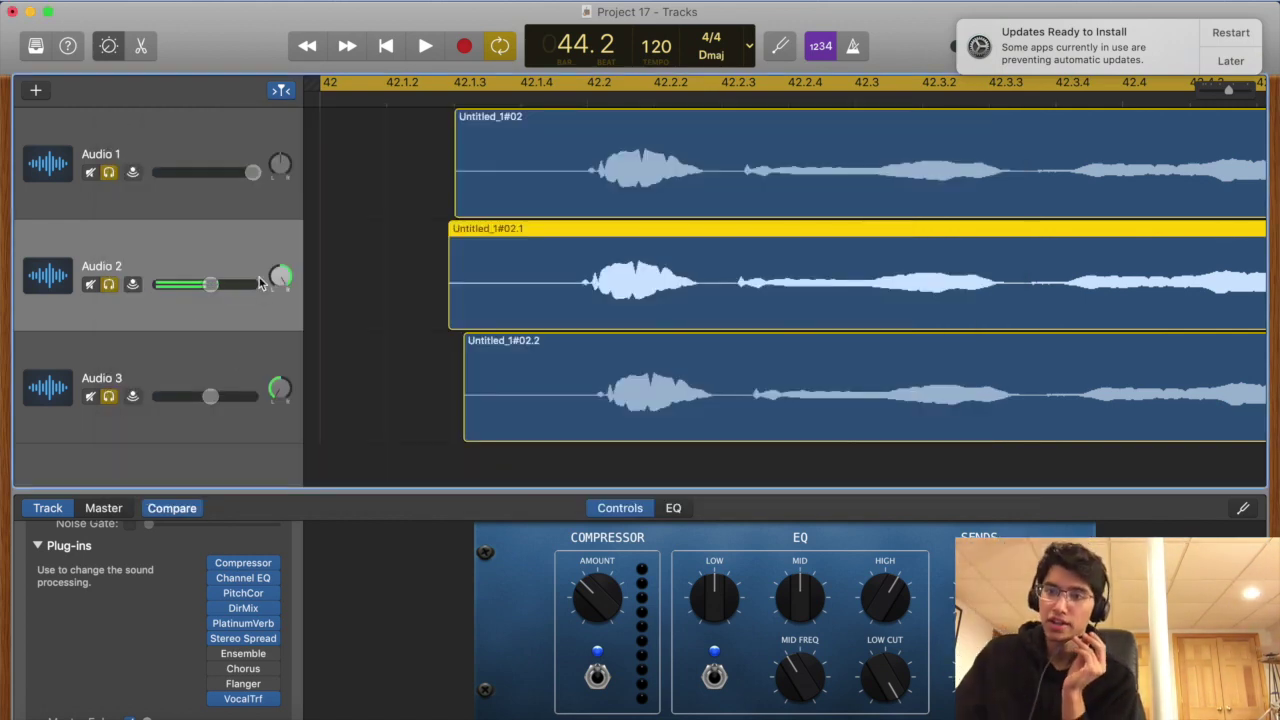
Step: Review the plug-in chains of Audio 3 and Audio 2, ending on Audio 1
{"action": "left_click", "coordinate": [216, 363]}
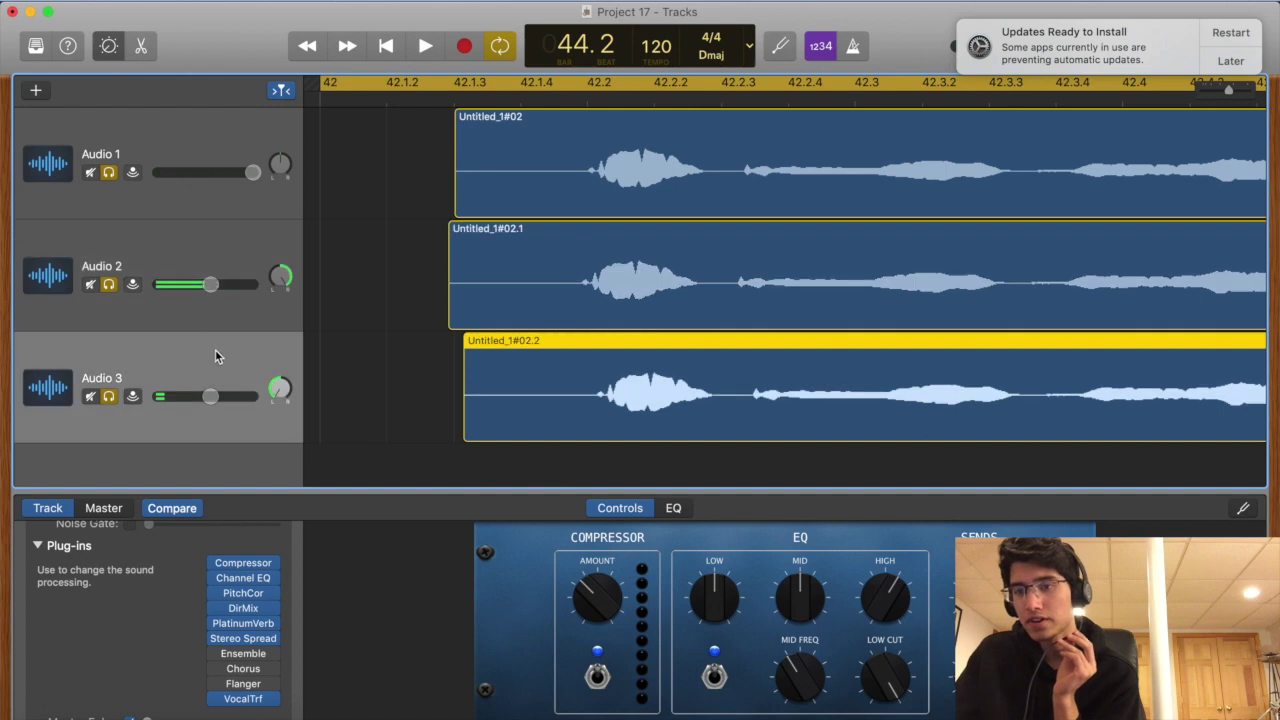
{"action": "left_click", "coordinate": [180, 255]}
{"action": "left_click", "coordinate": [157, 202]}
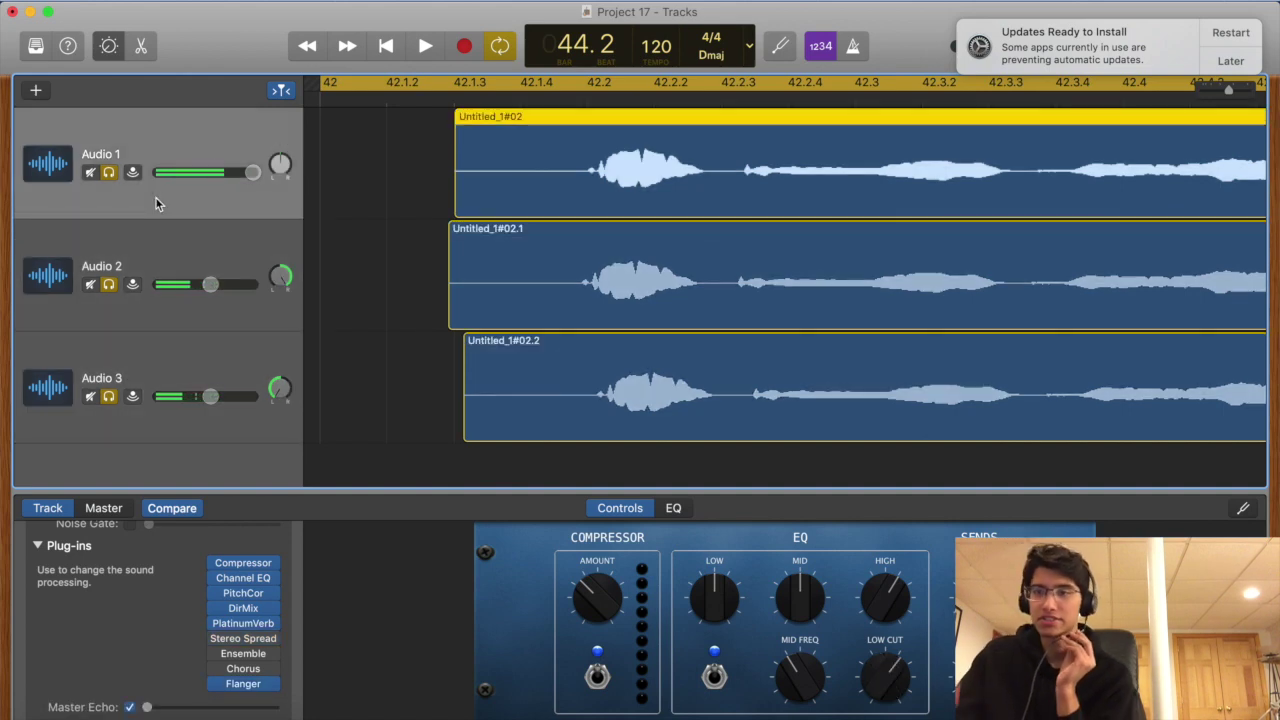